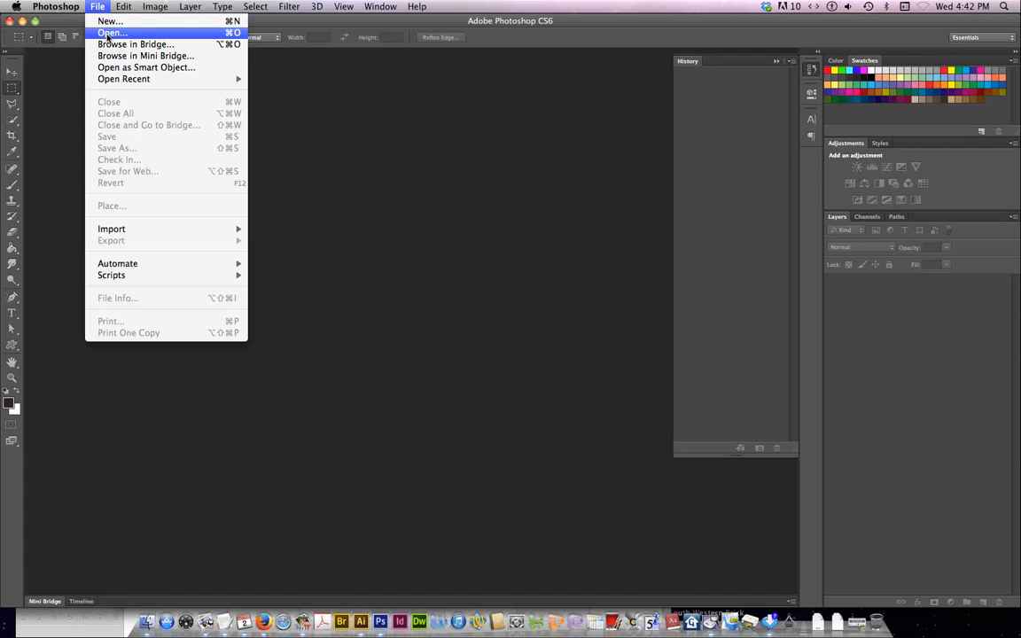
# Open rock_cliffs.jpg from the 142 Class photos folder
pyautogui.click(107, 33)
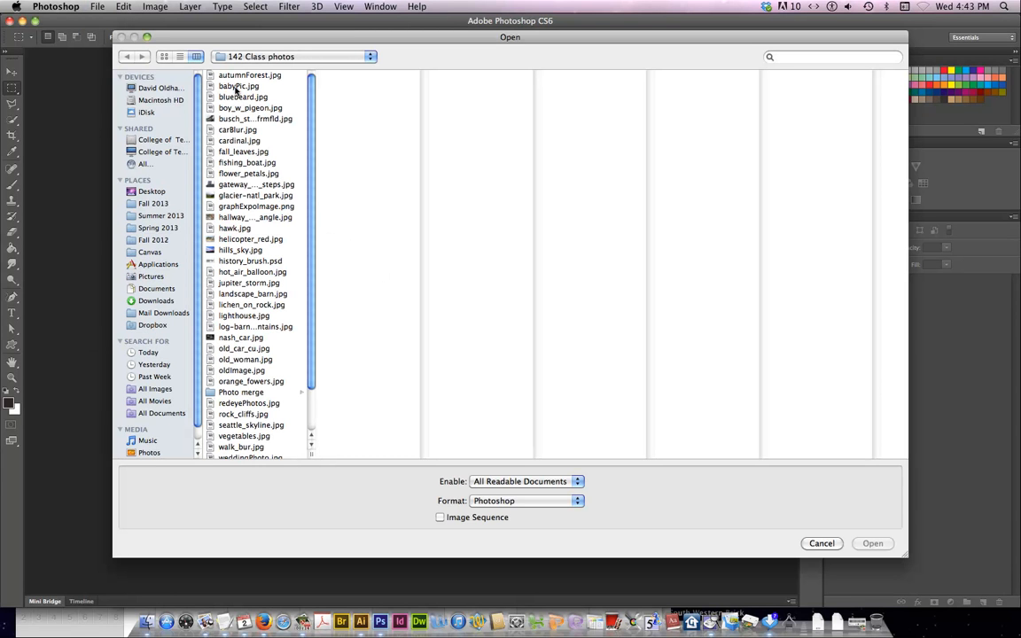
pyautogui.click(239, 163)
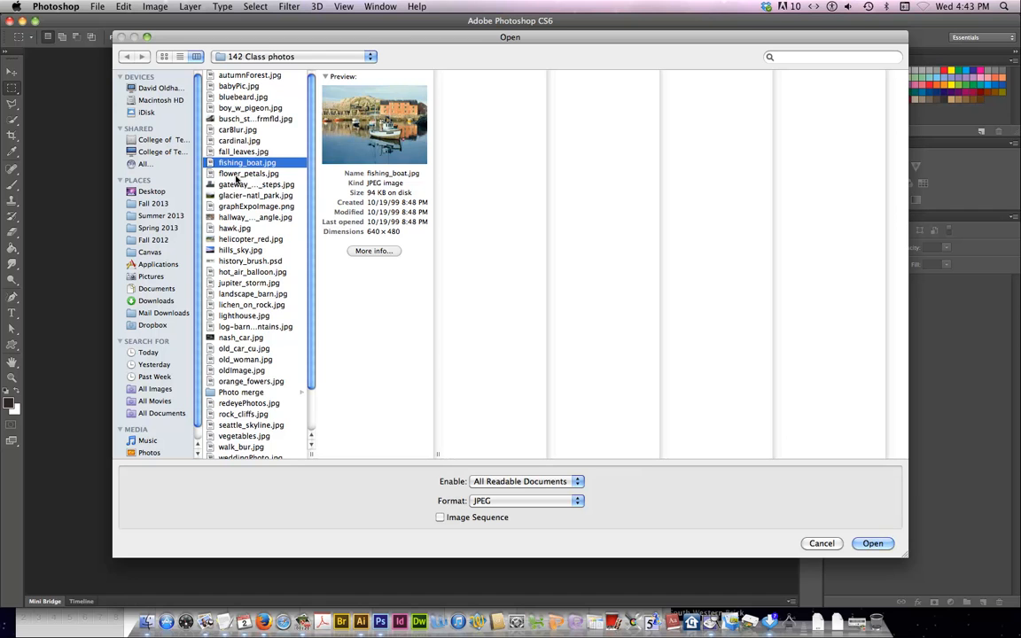
pyautogui.click(236, 175)
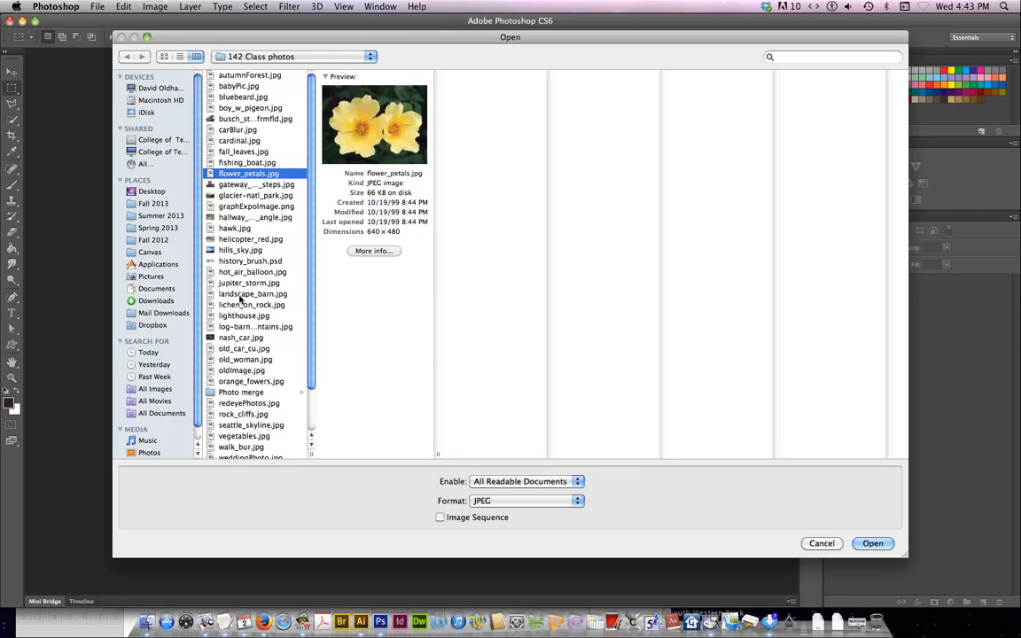
pyautogui.click(240, 296)
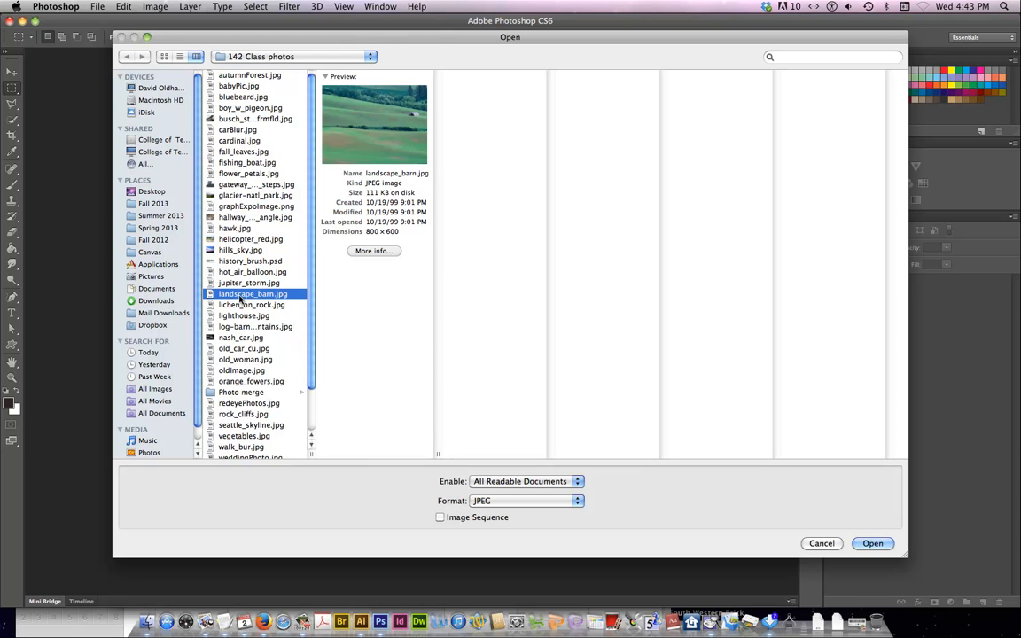
pyautogui.scroll(-2, 237, 377)
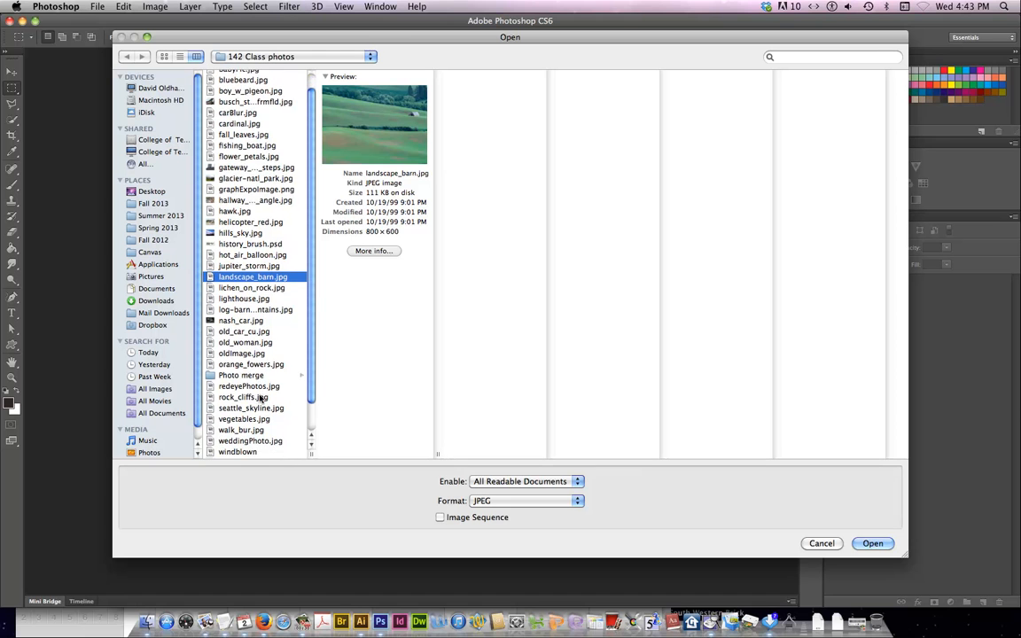
pyautogui.scroll(-1, 240, 377)
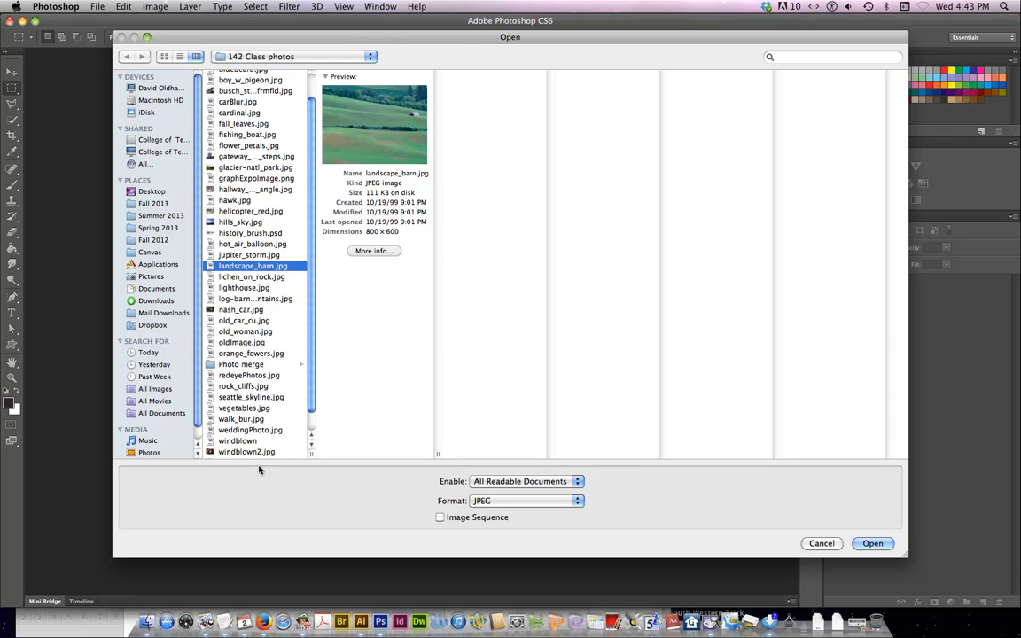
pyautogui.click(236, 386)
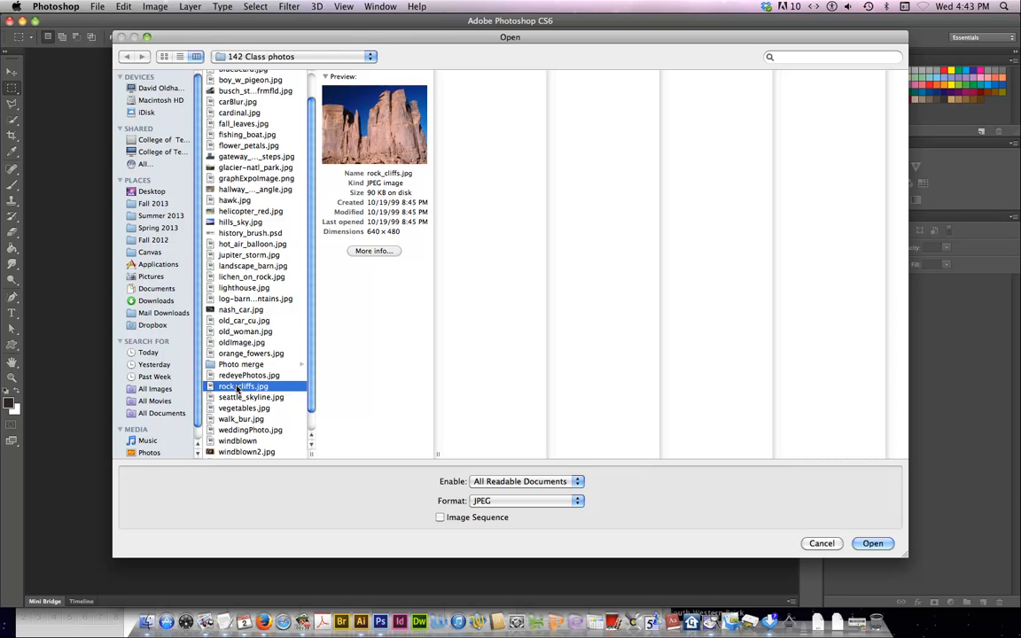
pyautogui.click(873, 543)
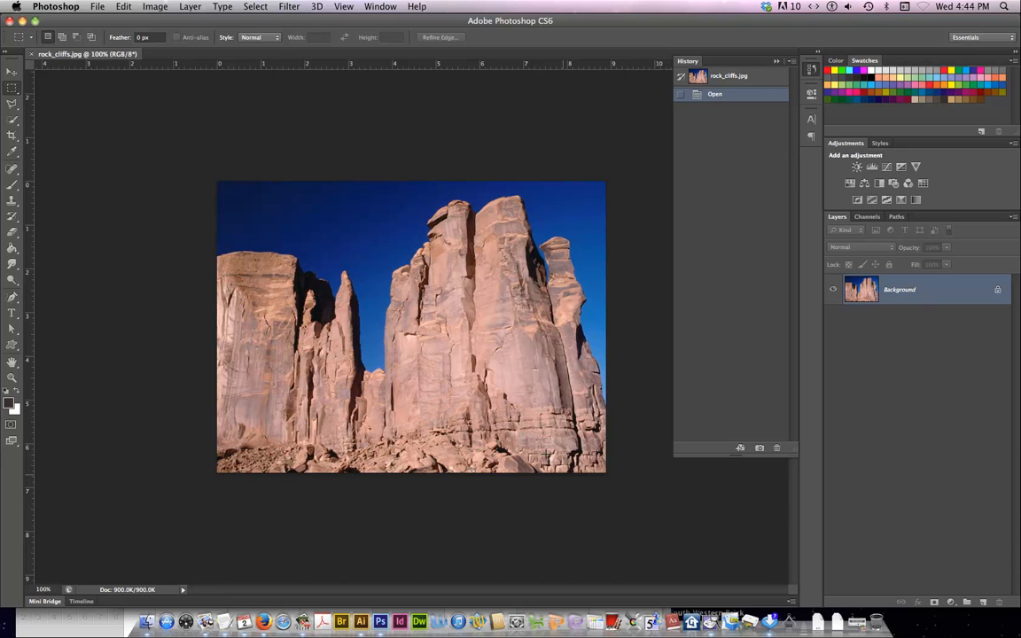
# Apply a Gaussian Blur with a 4.3 pixel radius to the whole cliffs photo
pyautogui.click(288, 7)
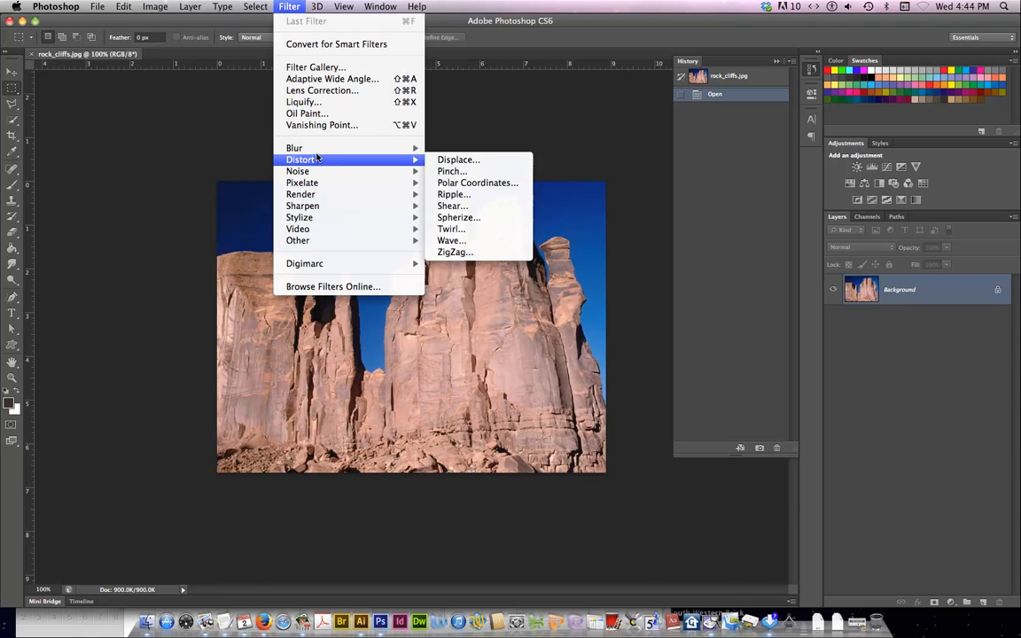
pyautogui.moveTo(319, 148)
pyautogui.click(454, 241)
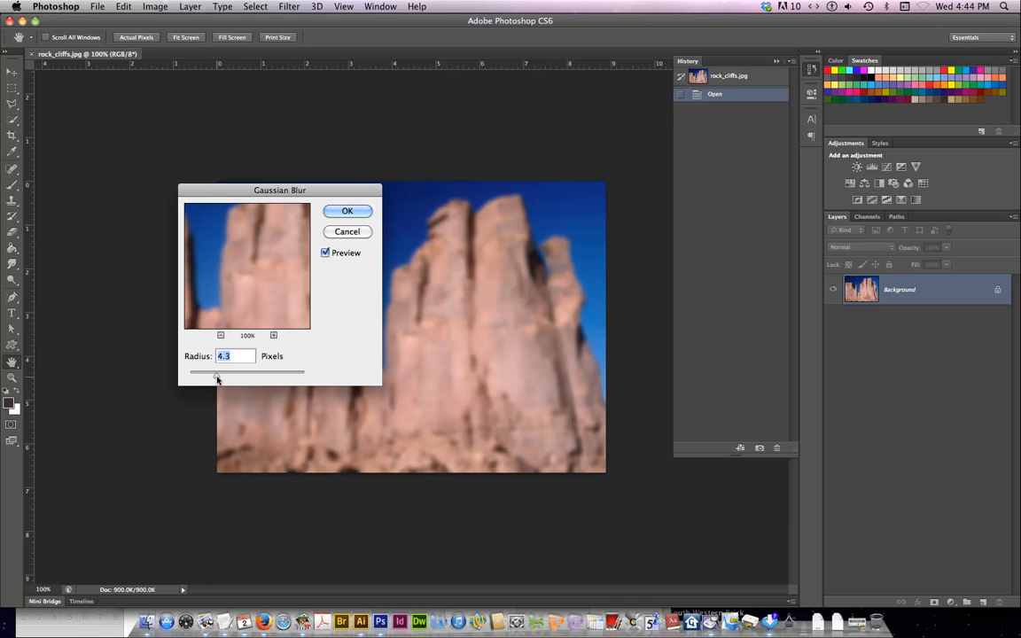
pyautogui.click(358, 211)
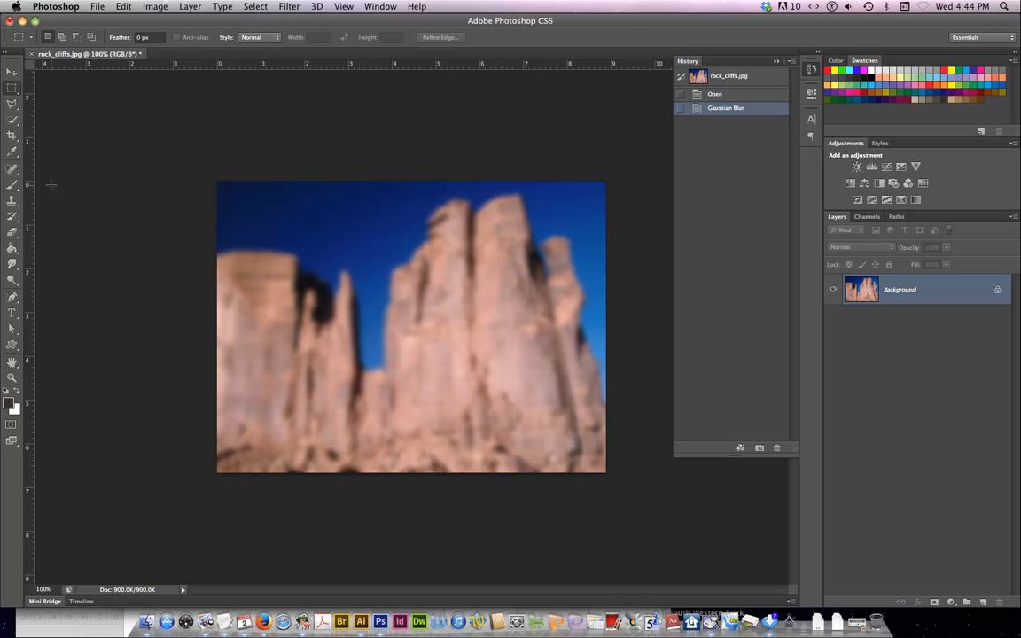
# Paint over the blurred cliffs with the History Brush at 30% opacity, and revert the image to its original rock_cliffs.jpg snapshot
pyautogui.click(14, 221)
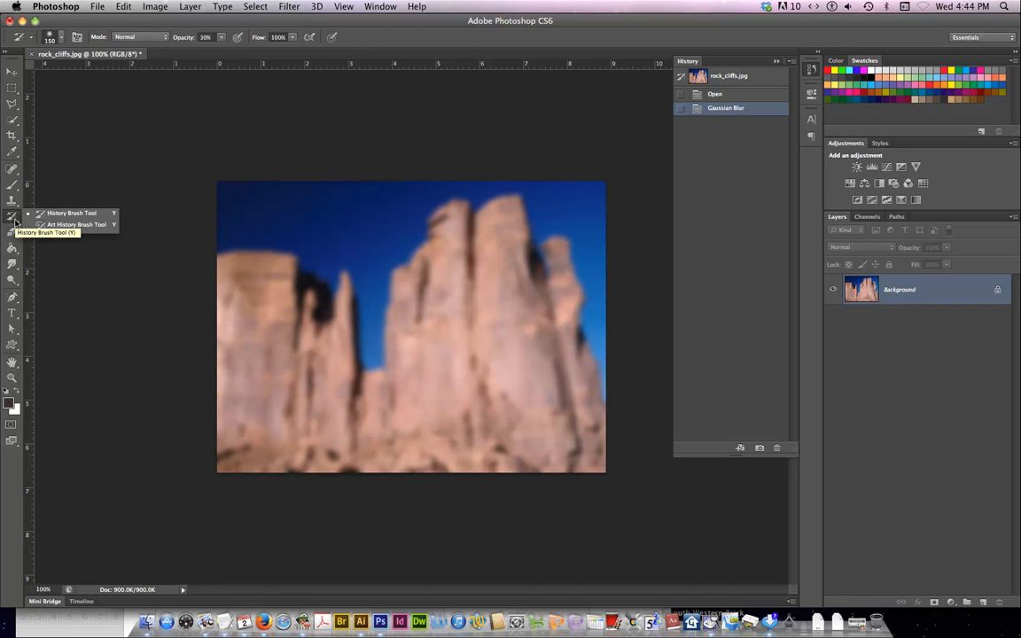
pyautogui.click(71, 213)
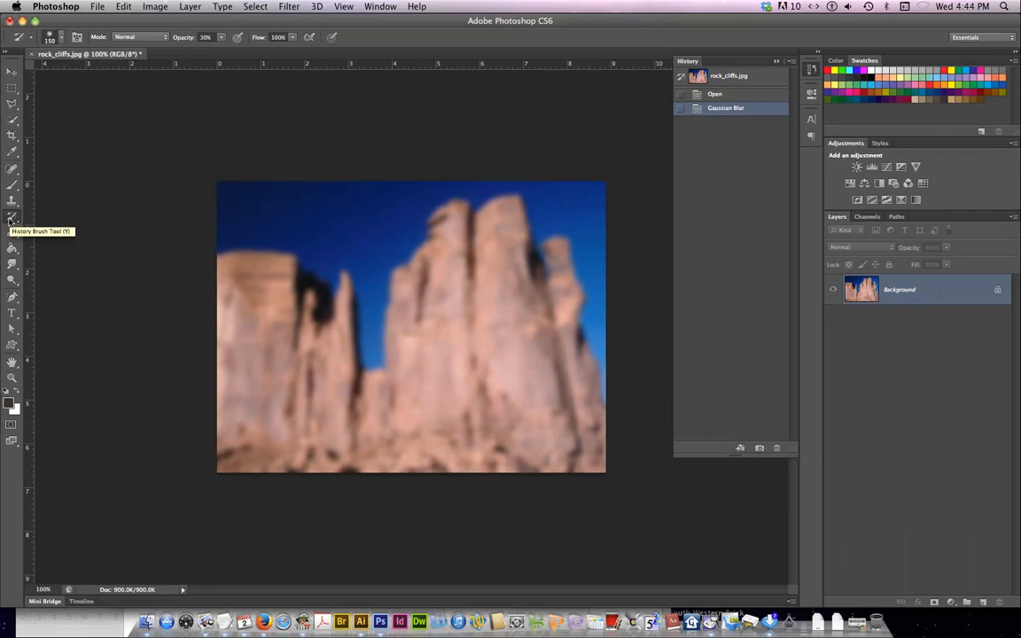
pyautogui.click(12, 219)
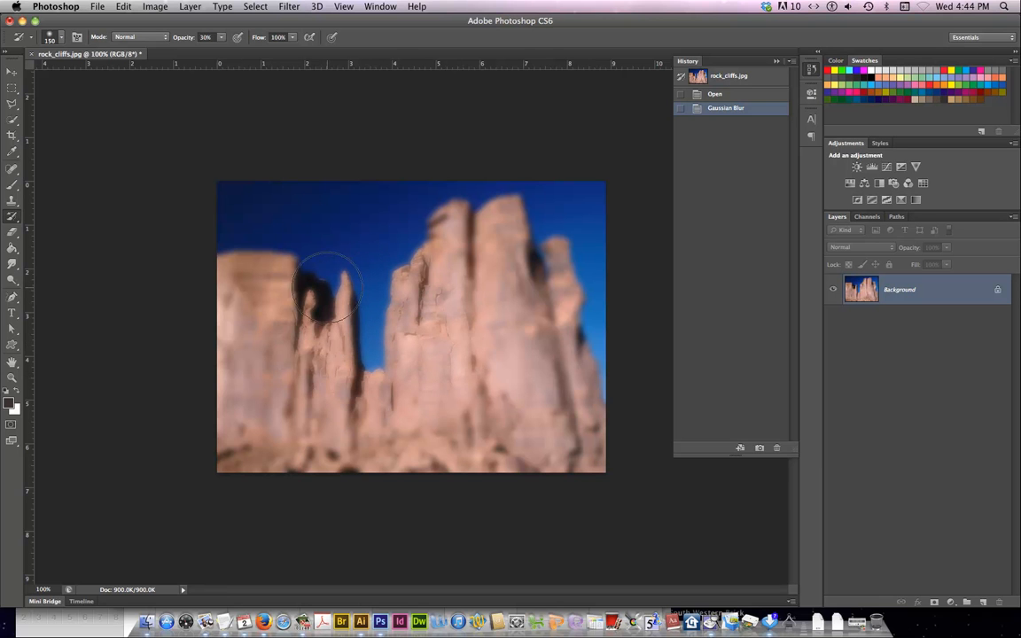
pyautogui.moveTo(257, 320); pyautogui.dragTo(262, 323)
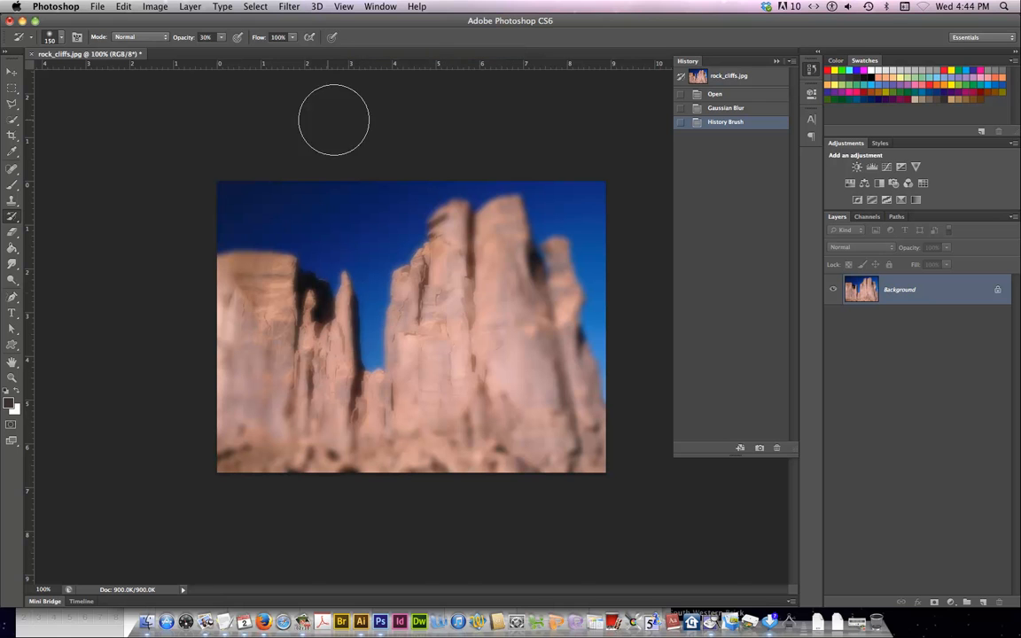
pyautogui.moveTo(534, 423)
pyautogui.mouseDown()
pyautogui.moveTo(588, 461)
pyautogui.moveTo(197, 479)
pyautogui.moveTo(603, 468)
pyautogui.moveTo(602, 447)
pyautogui.moveTo(262, 465)
pyautogui.moveTo(161, 482)
pyautogui.mouseUp()
pyautogui.moveTo(507, 346)
pyautogui.mouseDown()
pyautogui.moveTo(528, 284)
pyautogui.moveTo(531, 203)
pyautogui.moveTo(228, 234)
pyautogui.moveTo(263, 248)
pyautogui.moveTo(401, 233)
pyautogui.moveTo(503, 208)
pyautogui.moveTo(580, 259)
pyautogui.moveTo(640, 321)
pyautogui.mouseUp()
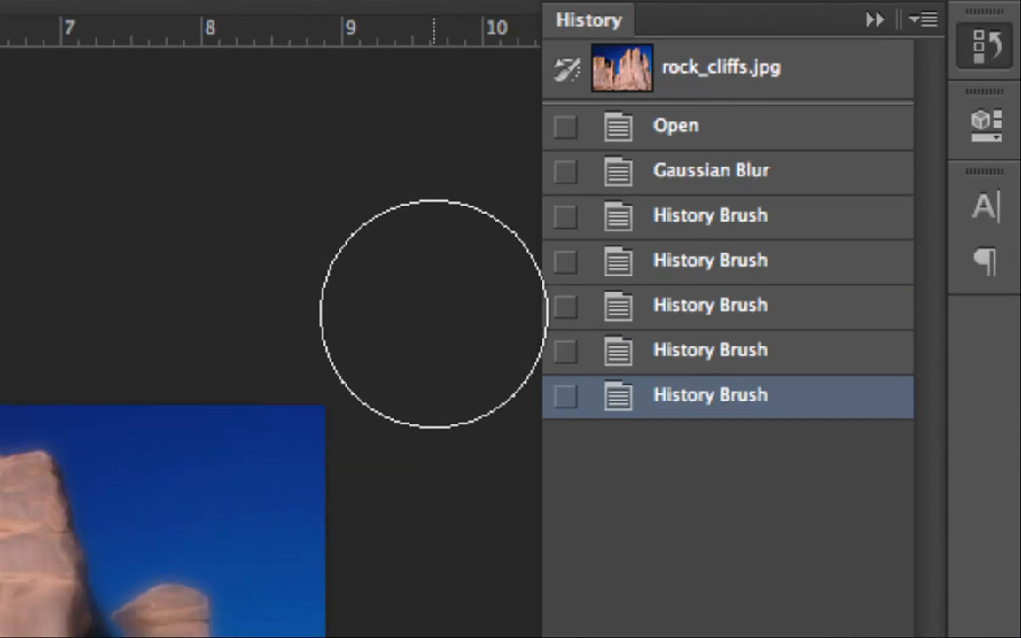
pyautogui.click(672, 78)
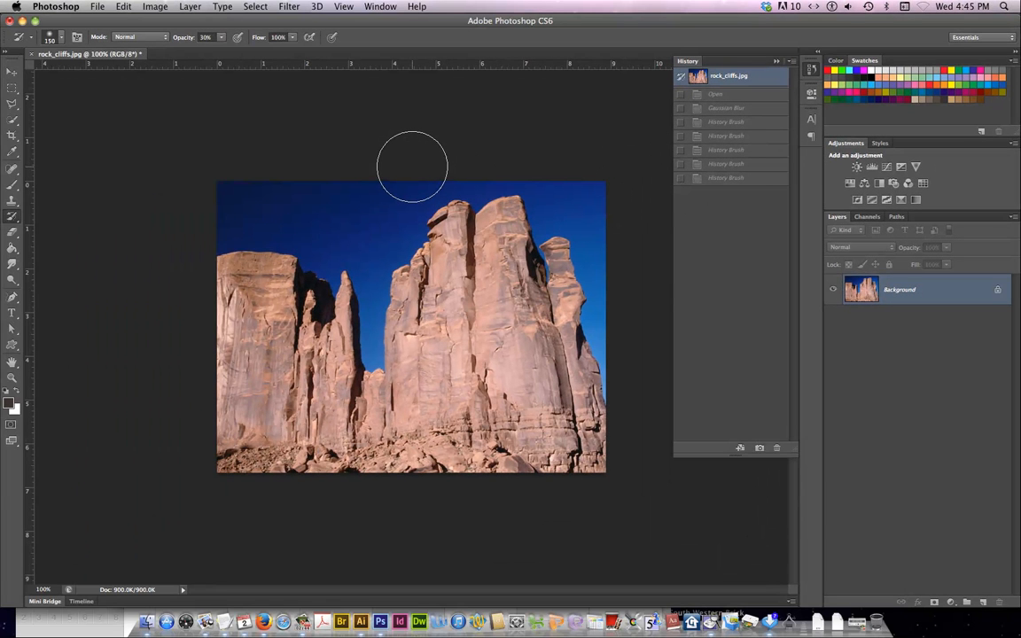
# Smudge the upper part of the left cliff toward the central rocks with a size 300 brush at 50% strength
pyautogui.click(13, 265)
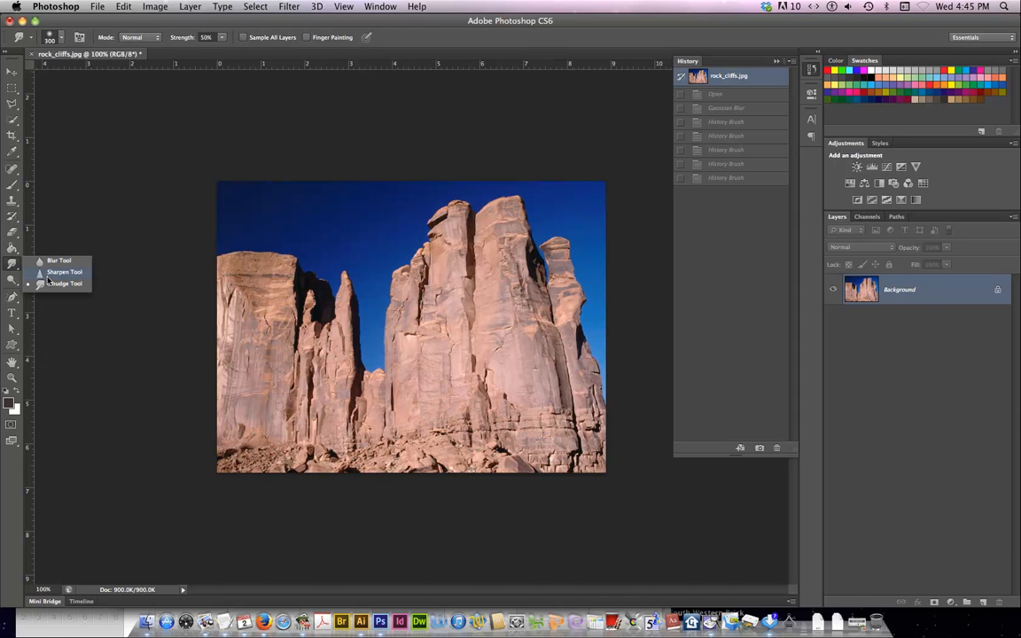
pyautogui.click(53, 283)
pyautogui.moveTo(281, 248)
pyautogui.mouseDown()
pyautogui.moveTo(345, 256)
pyautogui.moveTo(372, 222)
pyautogui.mouseUp()
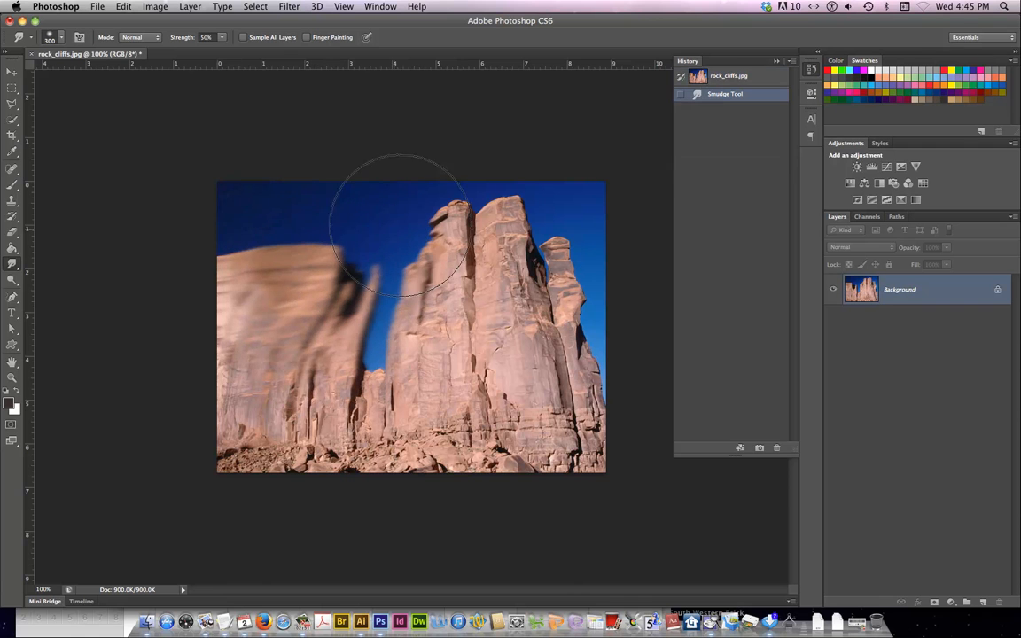
# Try painting the smudged cliff with the History Brush, and revert the image to its original rock_cliffs.jpg snapshot
pyautogui.click(13, 215)
pyautogui.moveTo(355, 275)
pyautogui.mouseDown()
pyautogui.moveTo(296, 251)
pyautogui.moveTo(342, 307)
pyautogui.moveTo(342, 274)
pyautogui.moveTo(257, 287)
pyautogui.moveTo(306, 317)
pyautogui.mouseUp()
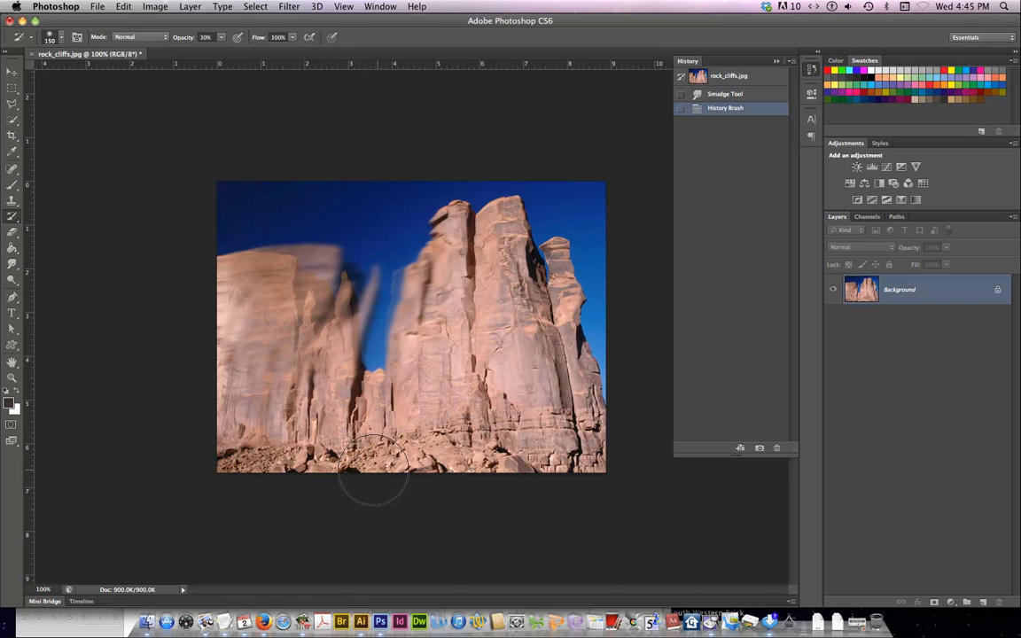
pyautogui.press('super+z')
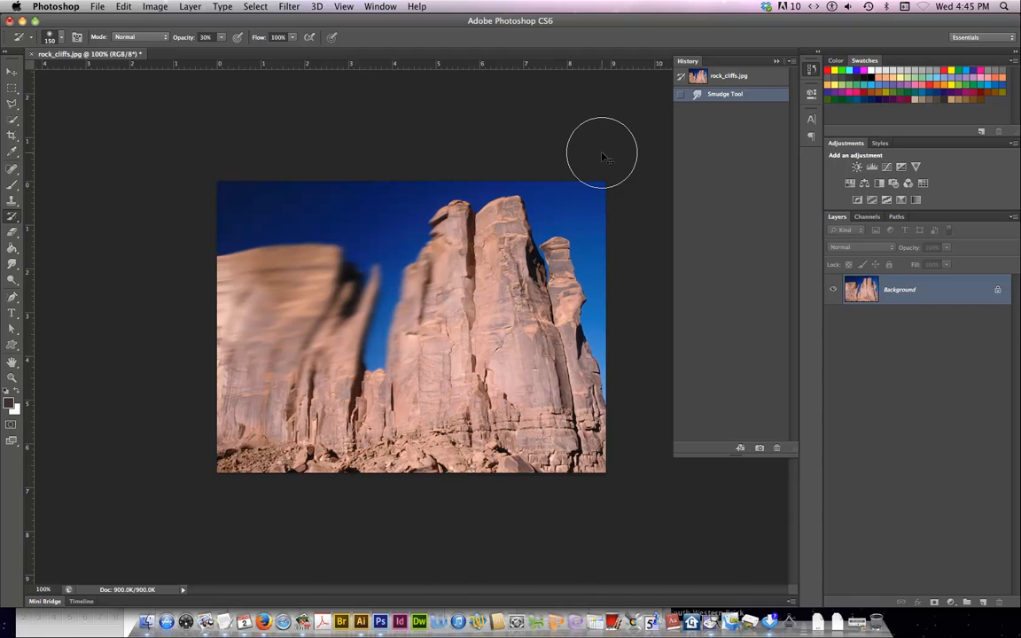
pyautogui.click(719, 76)
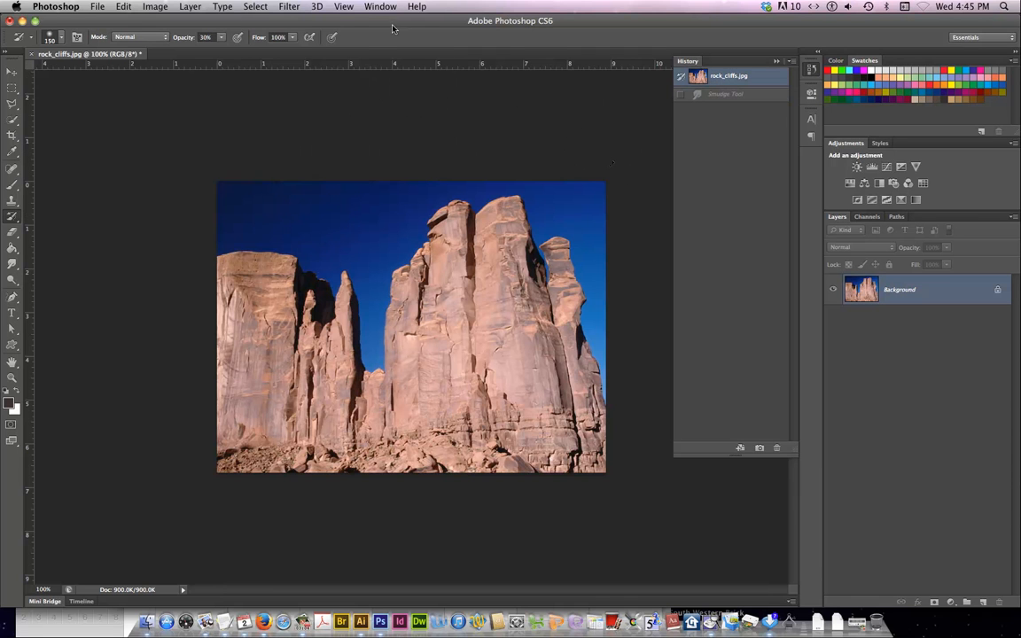
# Open the Filter Gallery and preview the Glowing Edges filter from the Stylize category on the cliffs photo
pyautogui.click(284, 8)
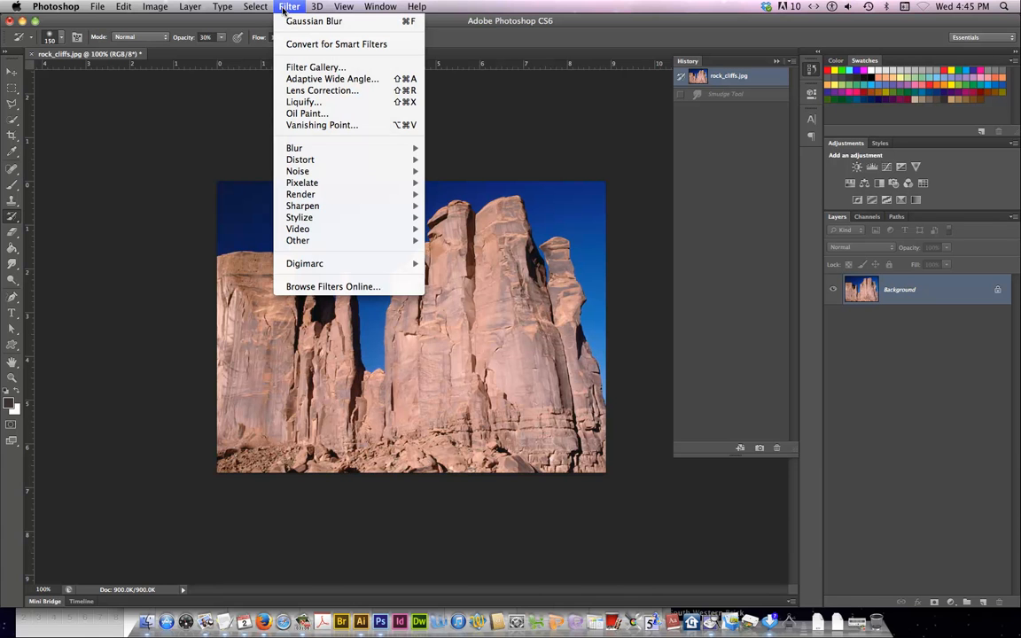
pyautogui.click(315, 67)
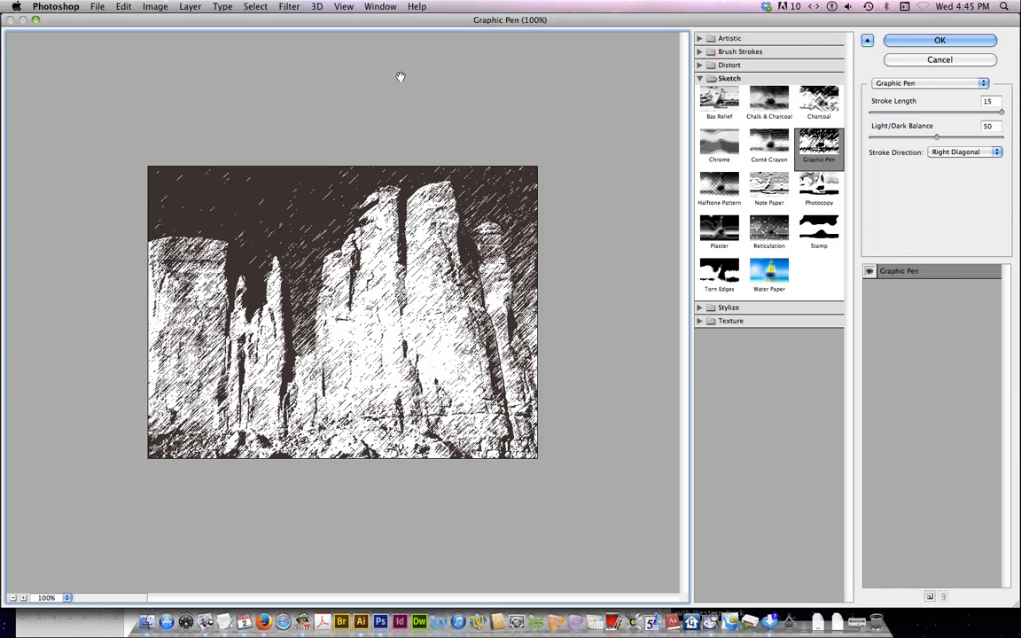
pyautogui.click(700, 78)
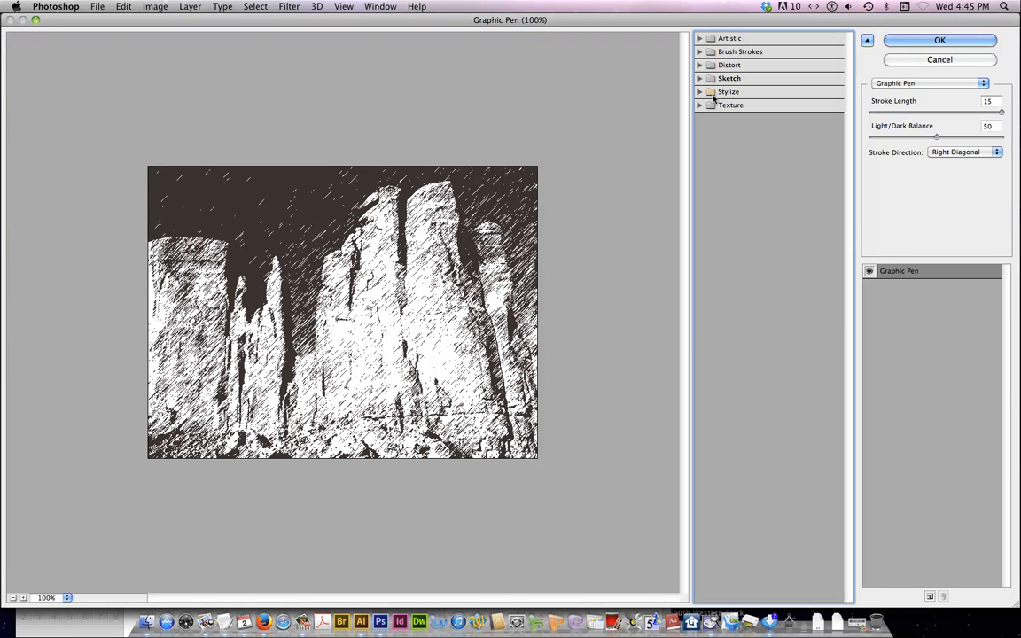
pyautogui.click(700, 92)
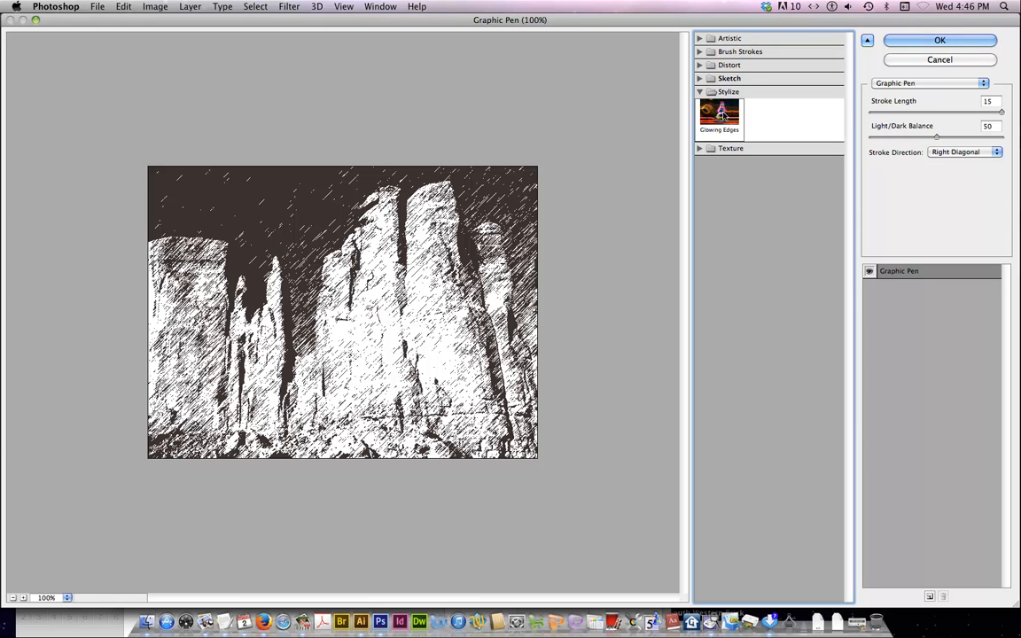
pyautogui.click(722, 113)
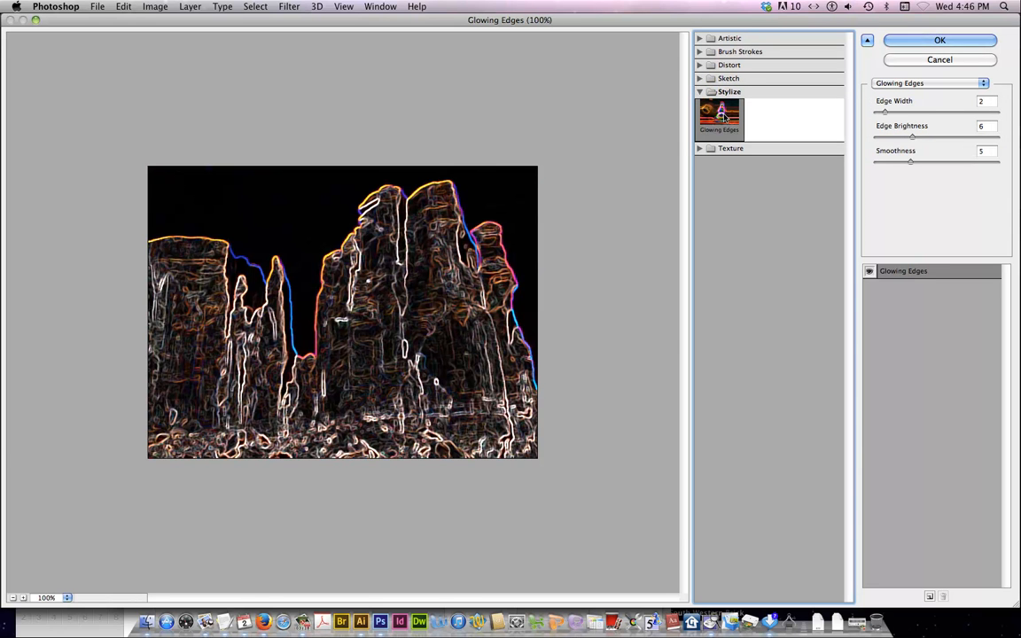
# Preview Sketch filters on the cliffs photo, including Graphic Pen, Charcoal, Bas Relief, Chrome, Reticulation, Plaster and Photocopy
pyautogui.click(699, 92)
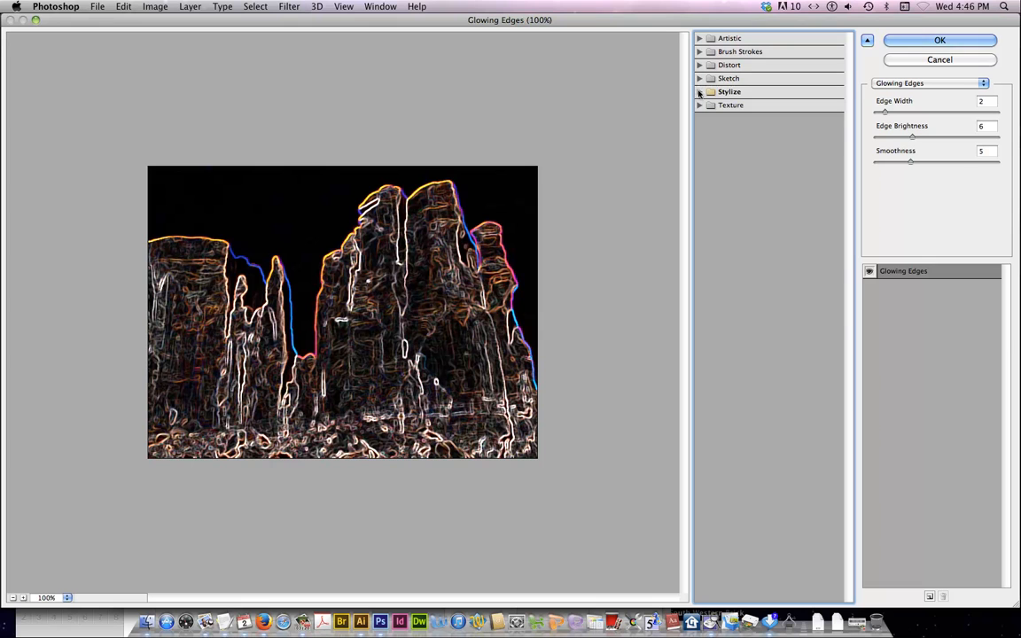
pyautogui.click(700, 78)
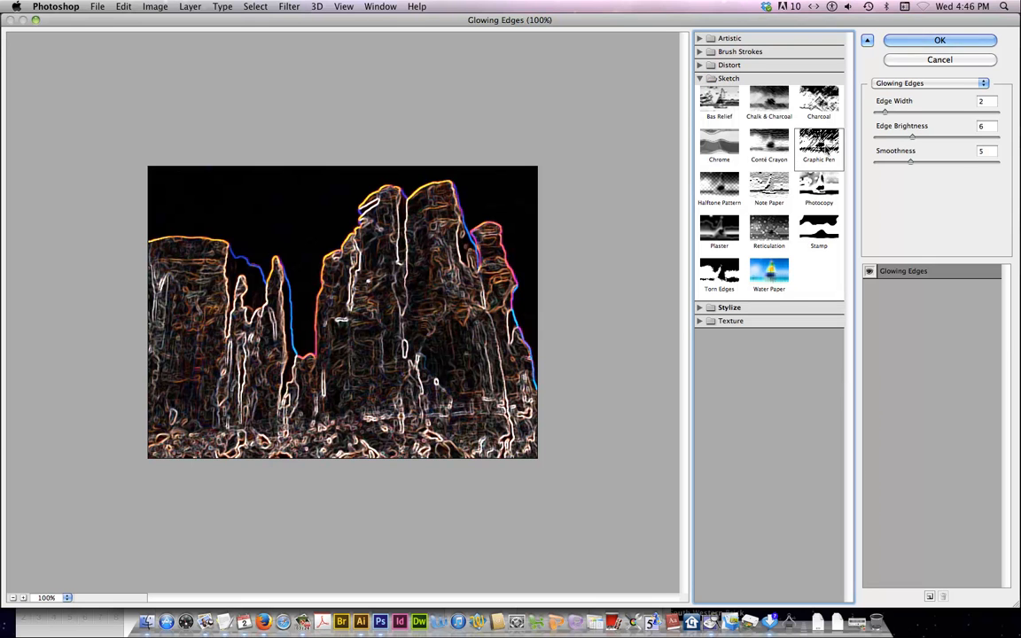
pyautogui.click(823, 149)
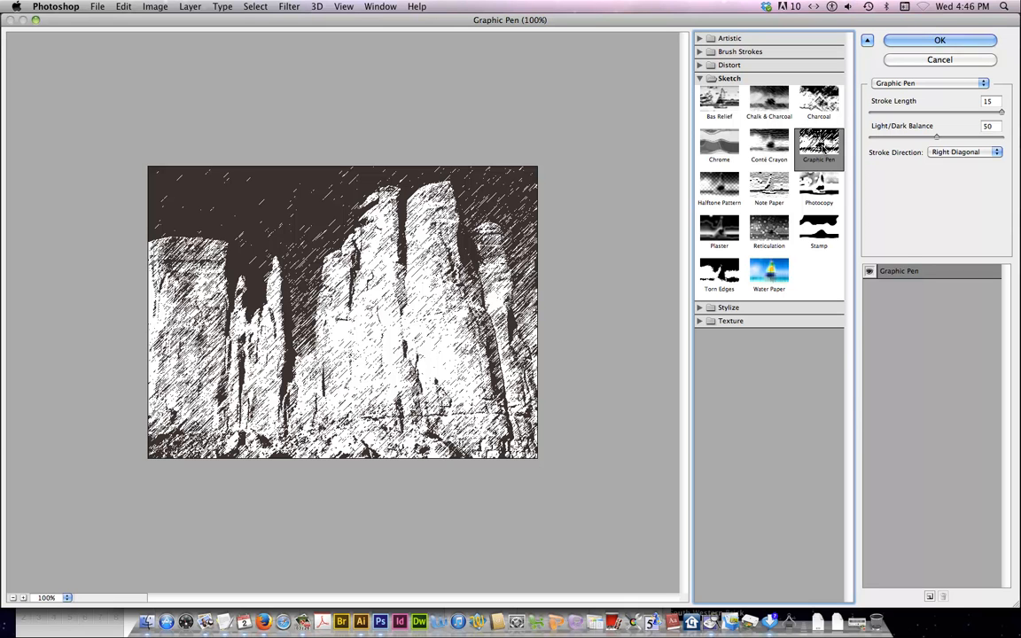
pyautogui.click(820, 102)
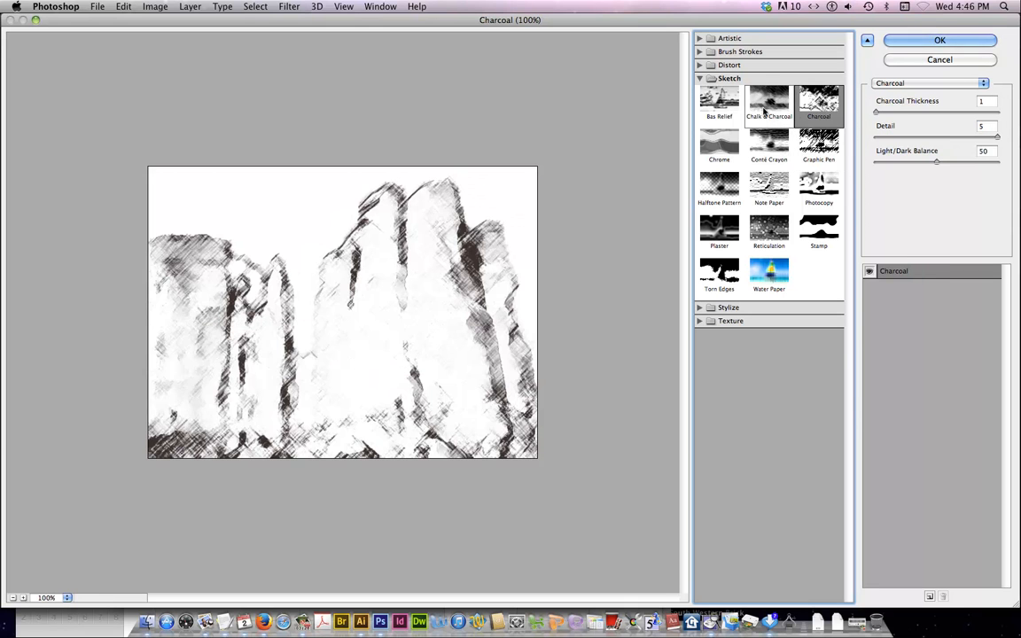
pyautogui.click(764, 111)
pyautogui.click(713, 105)
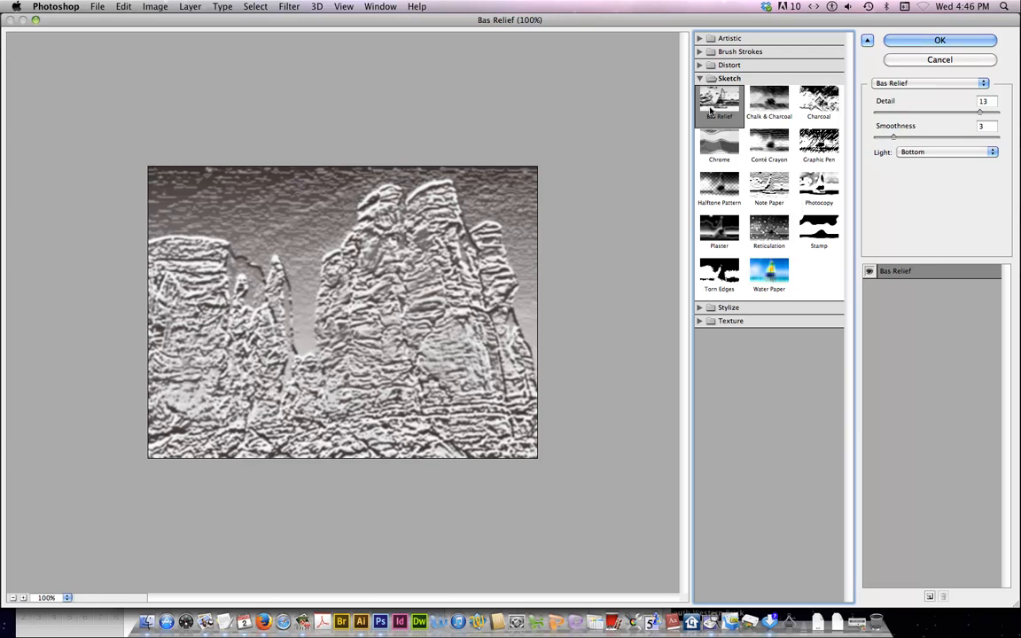
pyautogui.click(719, 145)
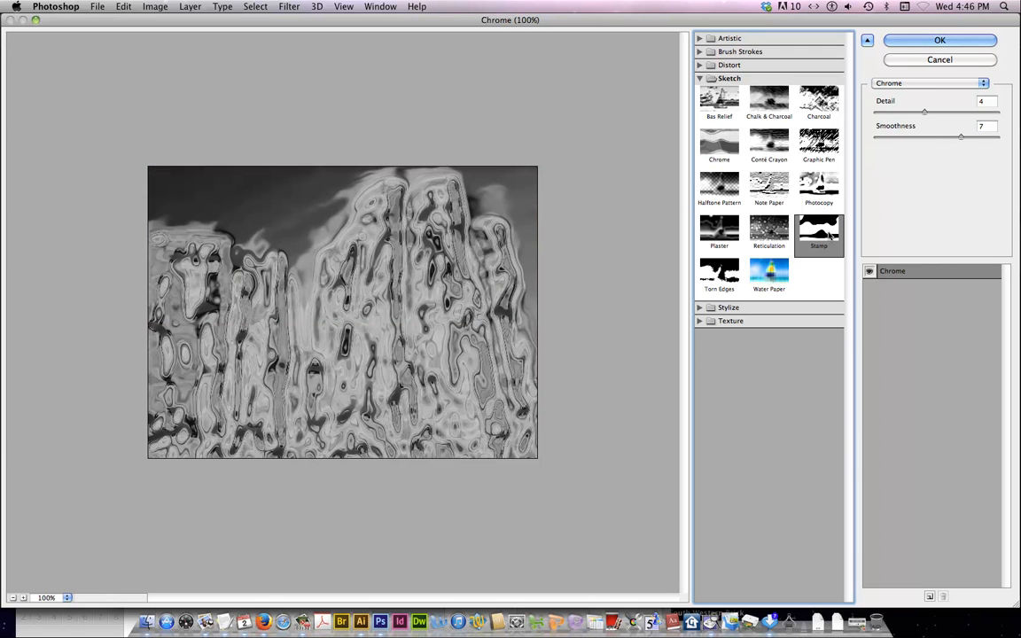
pyautogui.click(819, 227)
pyautogui.click(754, 241)
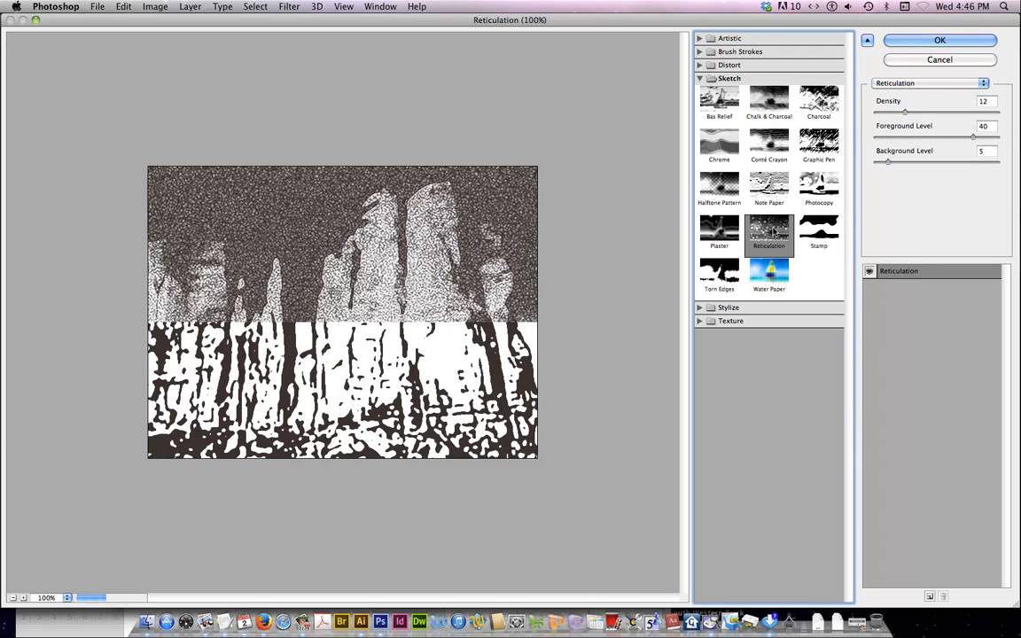
pyautogui.click(722, 232)
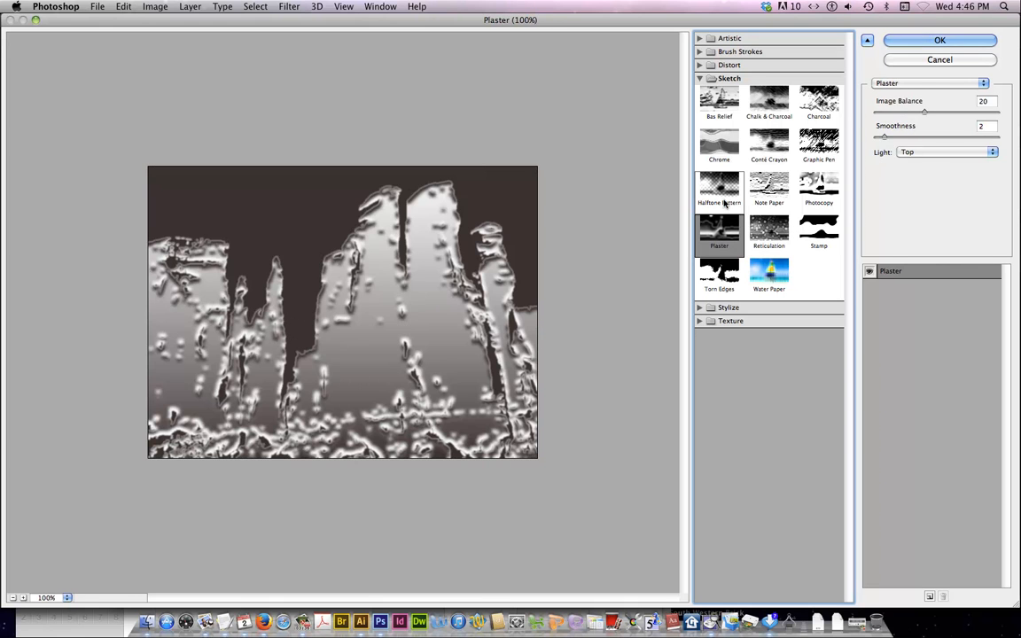
pyautogui.click(720, 185)
pyautogui.click(819, 188)
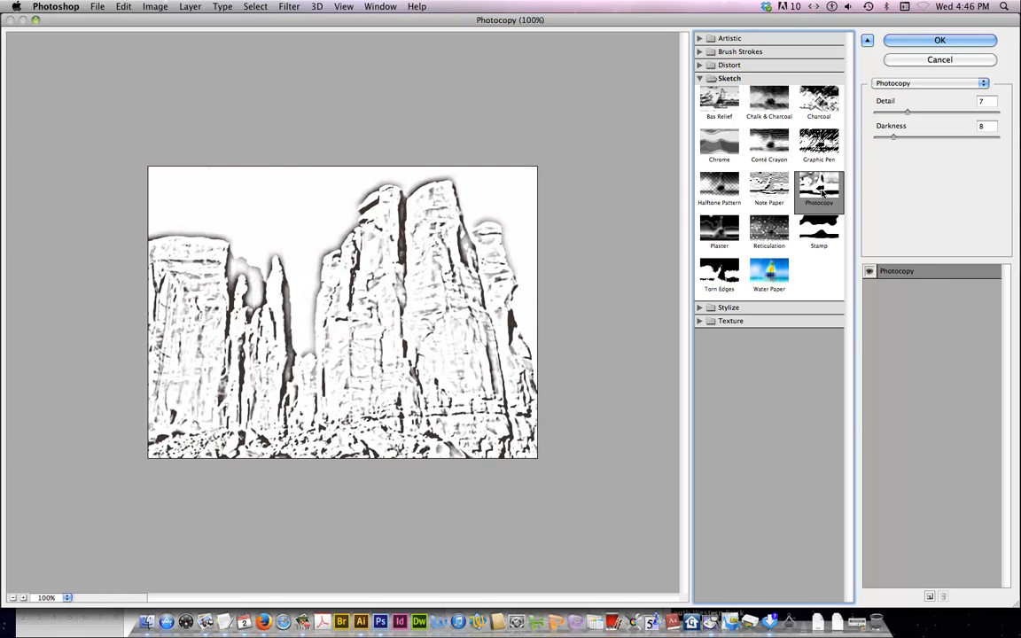
# Apply the Graphic Pen filter with stroke length 15, light/dark balance 50 and Right Diagonal stroke direction
pyautogui.click(821, 137)
pyautogui.click(819, 102)
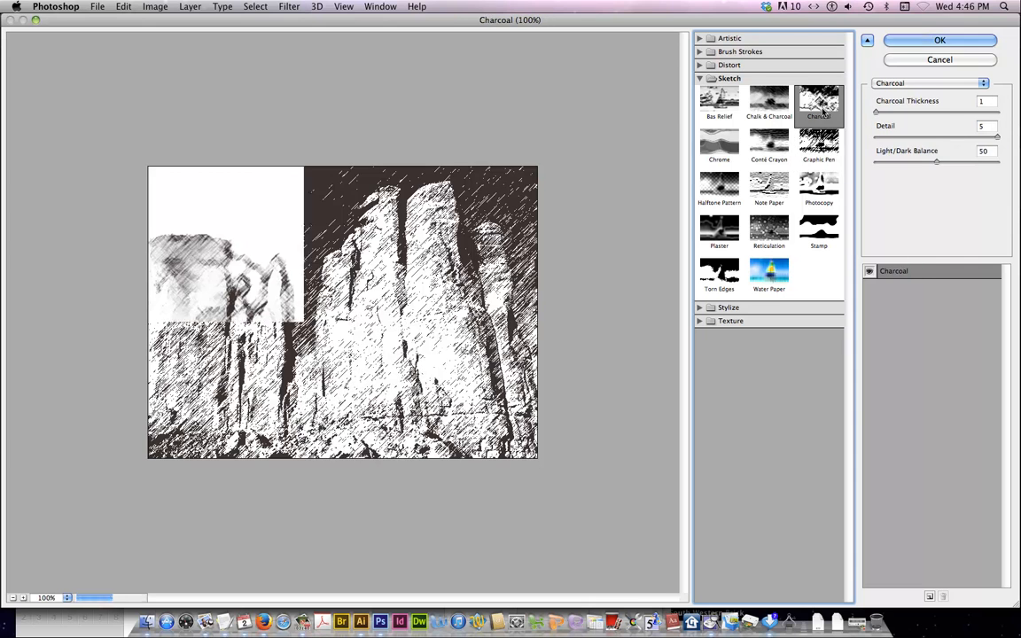
pyautogui.click(820, 147)
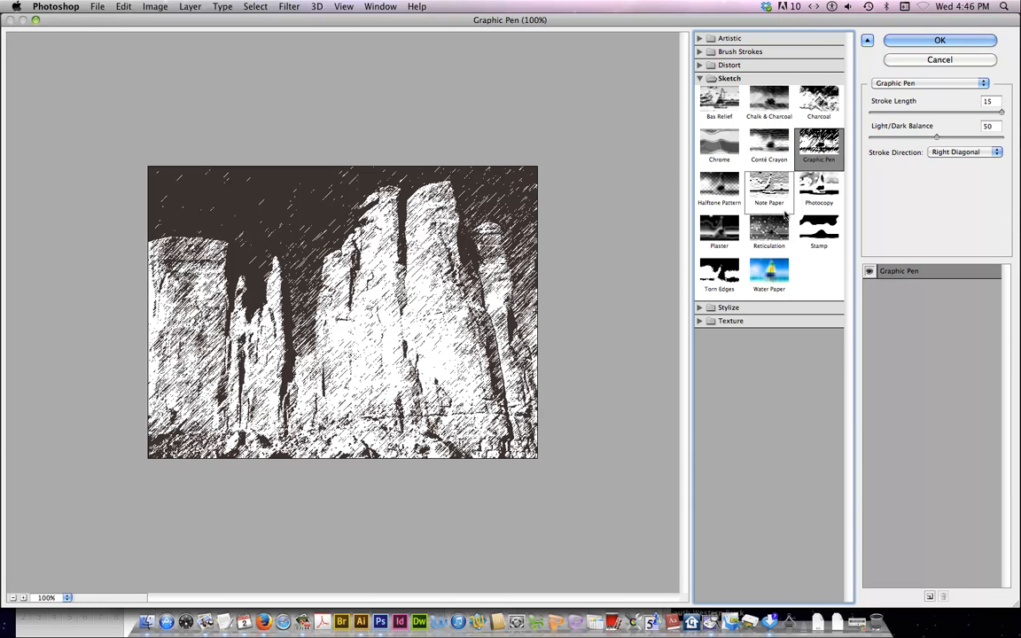
pyautogui.click(915, 42)
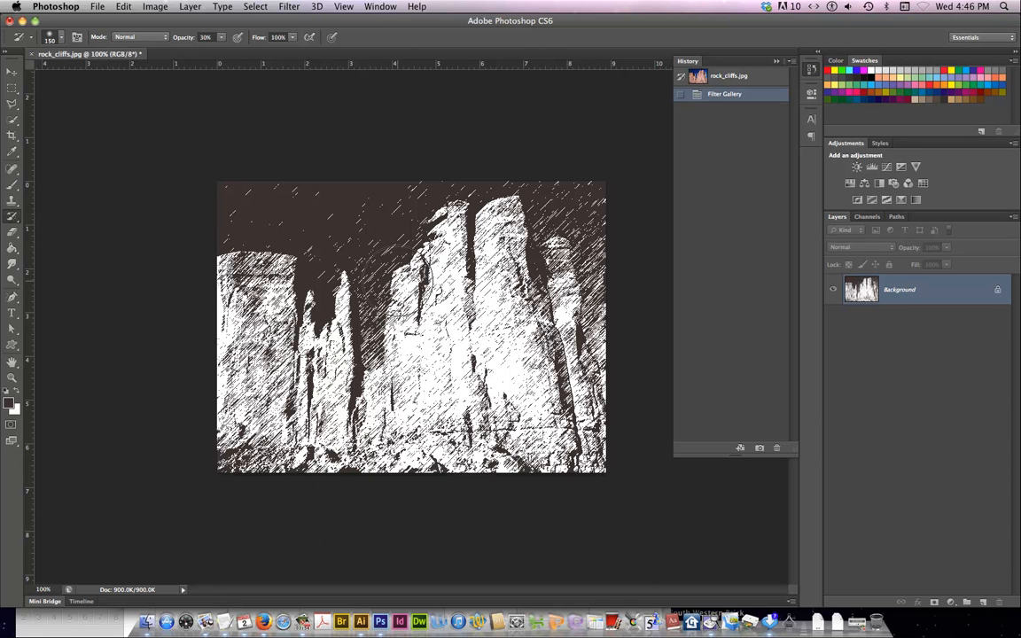
# Try painting the original sky and central rocks back with a soft size 150 History Brush, and undo the strokes
pyautogui.moveTo(388, 271)
pyautogui.mouseDown()
pyautogui.moveTo(401, 279)
pyautogui.moveTo(355, 257)
pyautogui.moveTo(399, 231)
pyautogui.moveTo(292, 266)
pyautogui.moveTo(324, 315)
pyautogui.mouseUp()
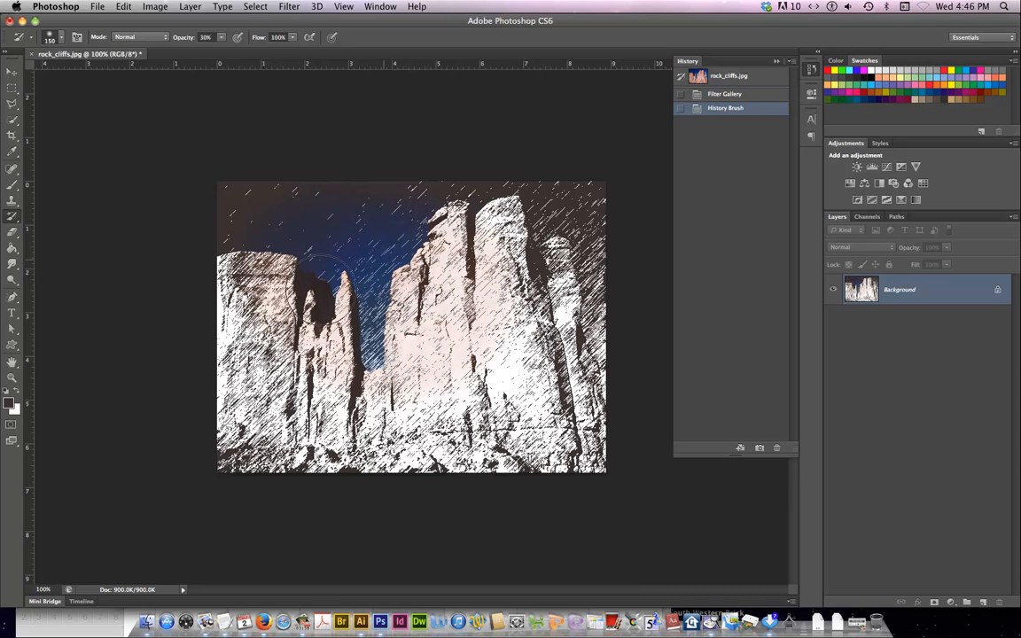
pyautogui.moveTo(399, 293)
pyautogui.mouseDown()
pyautogui.moveTo(284, 222)
pyautogui.moveTo(324, 301)
pyautogui.mouseUp()
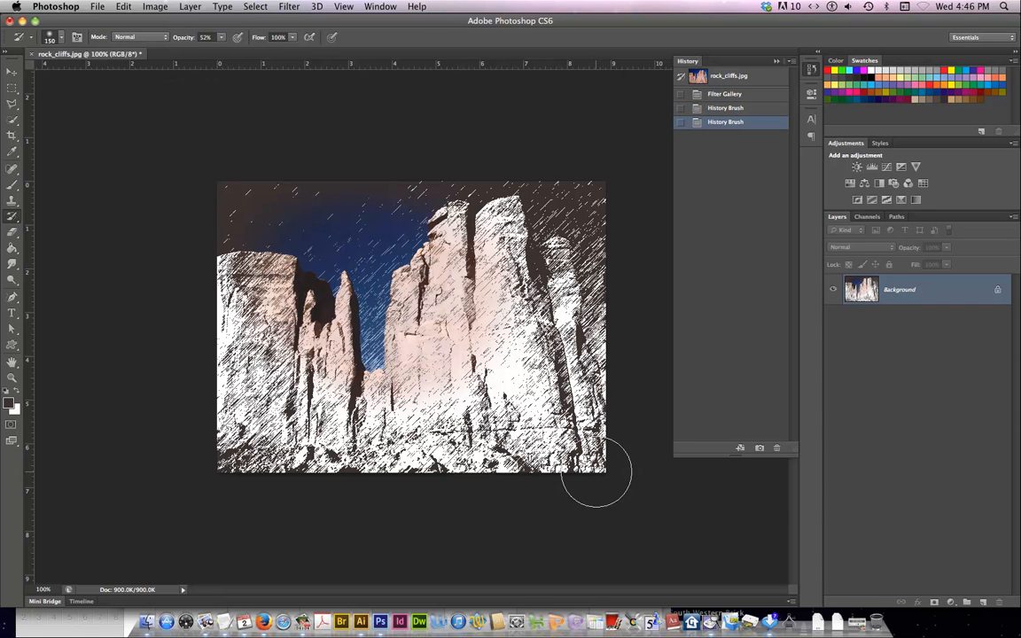
pyautogui.moveTo(568, 426)
pyautogui.mouseDown()
pyautogui.moveTo(510, 465)
pyautogui.moveTo(366, 462)
pyautogui.moveTo(432, 472)
pyautogui.moveTo(601, 449)
pyautogui.moveTo(382, 477)
pyautogui.moveTo(206, 454)
pyautogui.mouseUp()
pyautogui.press('super+alt+z')
pyautogui.press('super+alt+z')
pyautogui.press('super+alt+z')
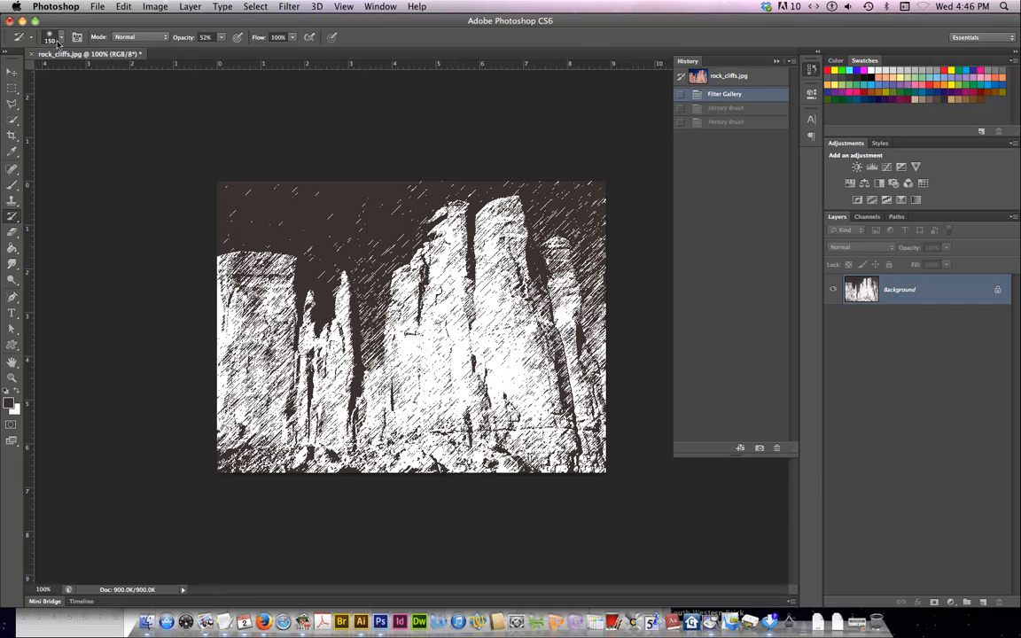
# Choose the textured 44 px brush tip for the History Brush
pyautogui.click(59, 41)
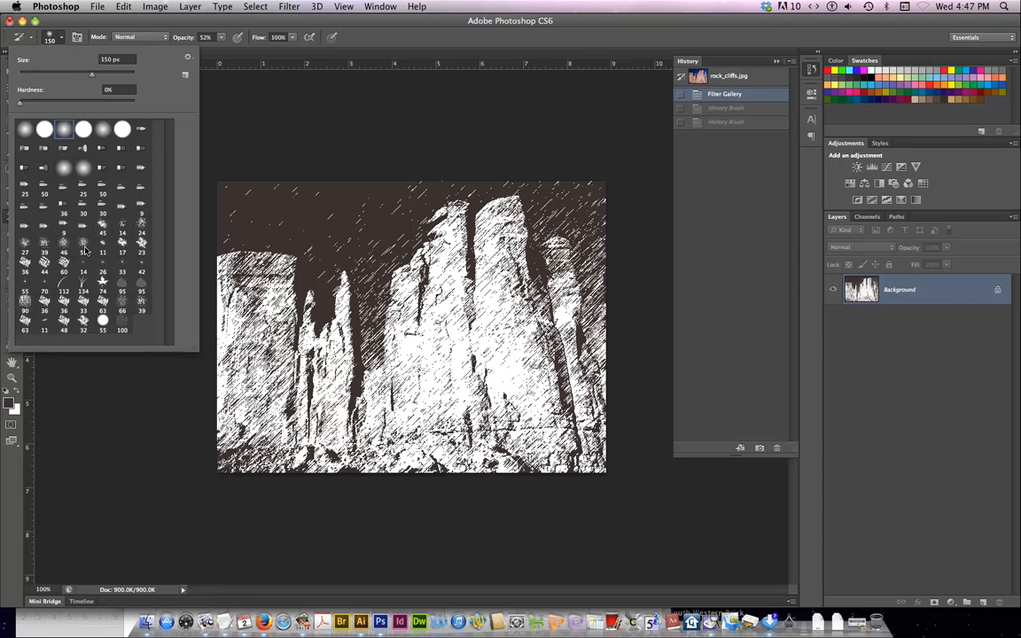
pyautogui.doubleClick(63, 265)
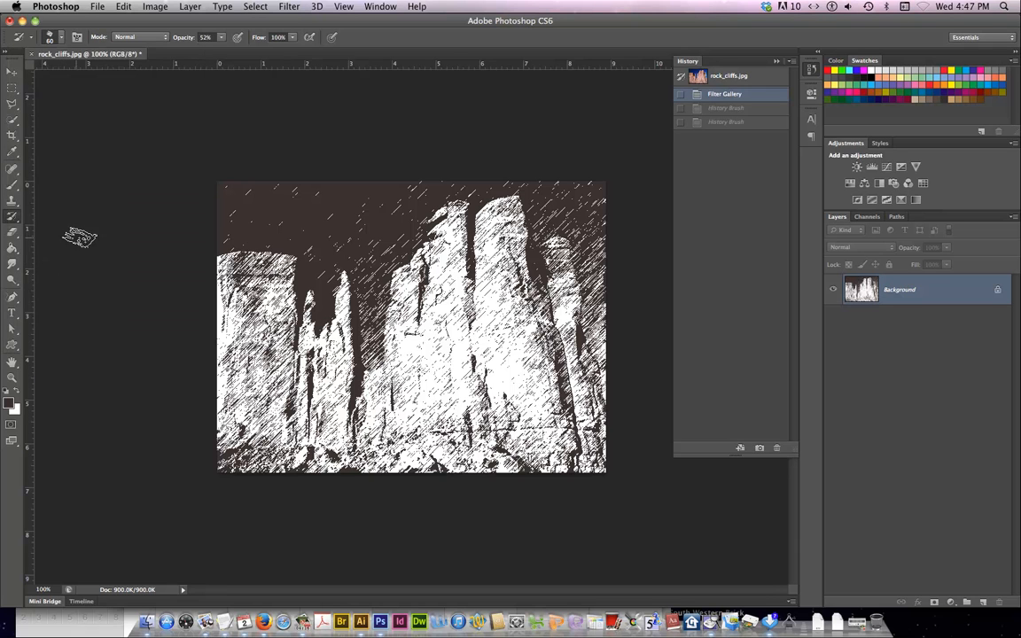
pyautogui.click(62, 40)
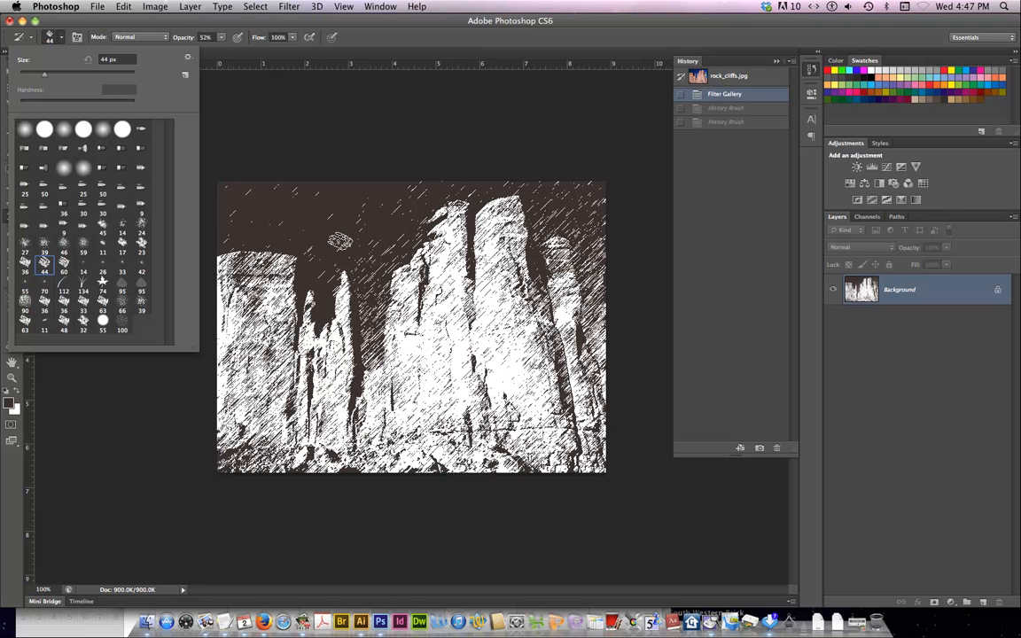
pyautogui.click(381, 35)
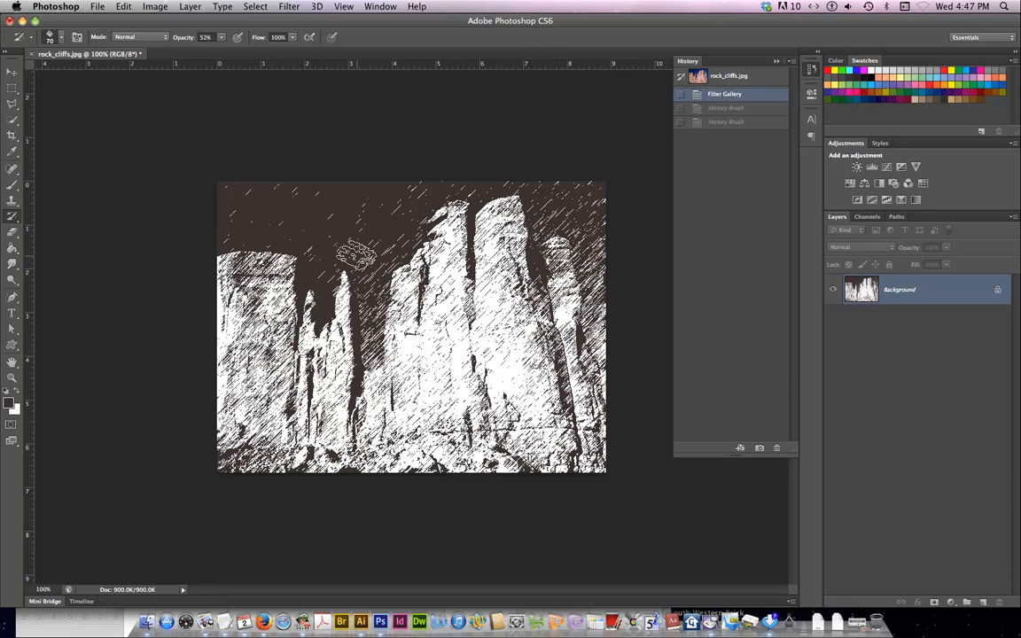
# Enlarge and shrink the textured brush tip to compare sizes up to 500 px, and leave it at 300 px
pyautogui.press(']')
pyautogui.press(']')
pyautogui.press(']')
pyautogui.press(']')
pyautogui.press(']')
pyautogui.press(']')
pyautogui.press(']')
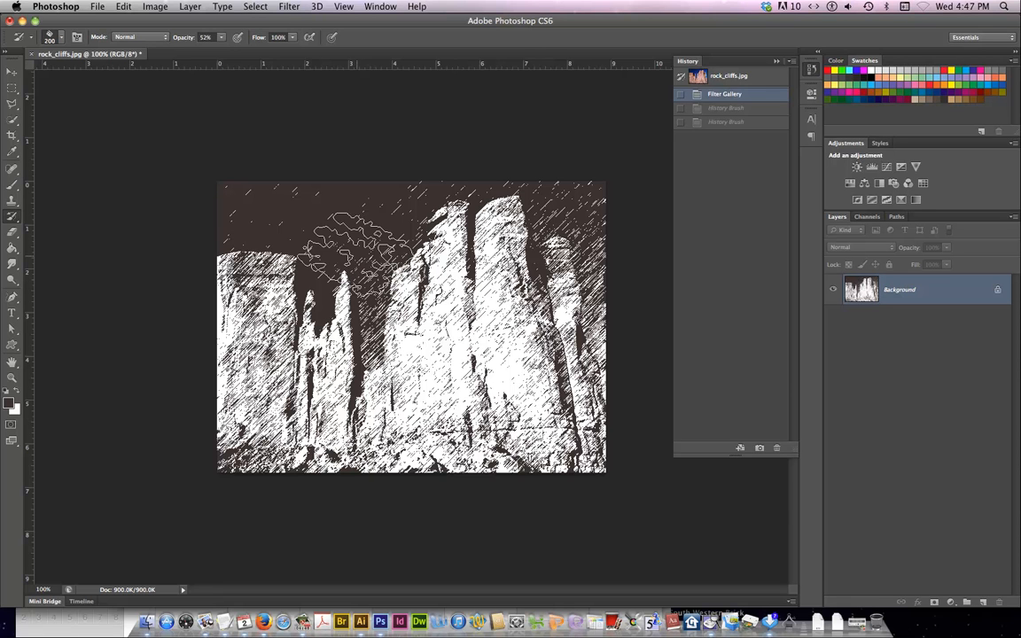
pyautogui.press(']')
pyautogui.press(']')
pyautogui.press(']')
pyautogui.press(']')
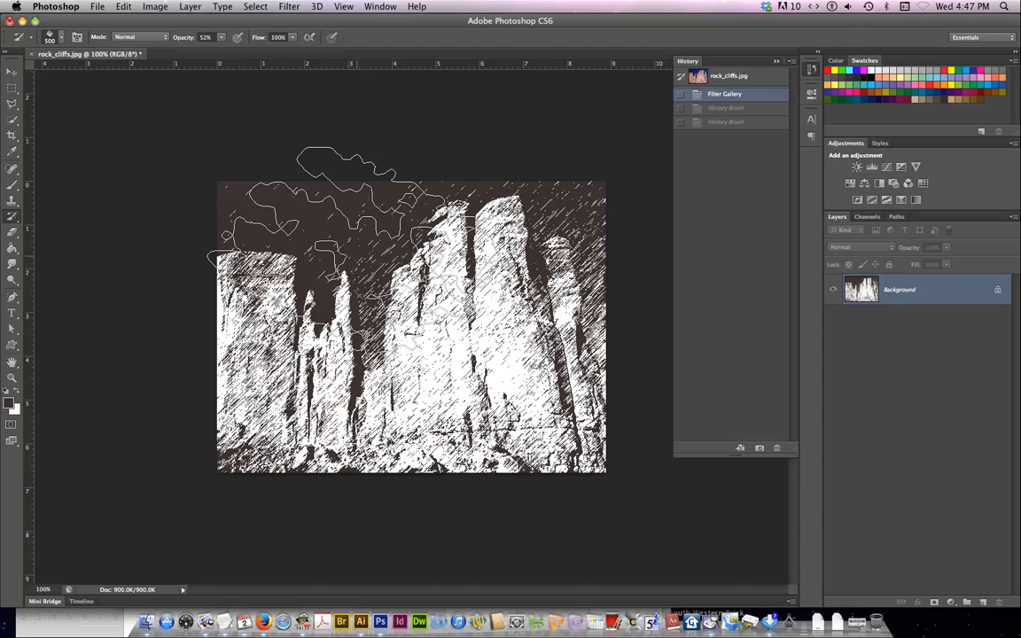
pyautogui.press('[')
pyautogui.press('[')
pyautogui.press('[')
pyautogui.press('[')
pyautogui.press('[')
pyautogui.press('[')
pyautogui.press('[')
pyautogui.press('[')
pyautogui.press('[')
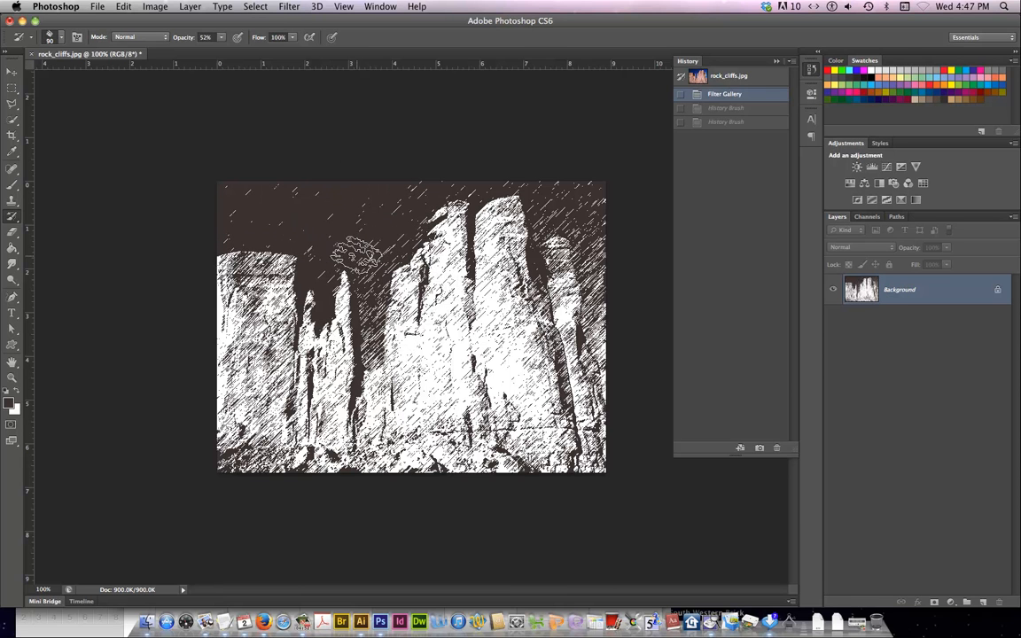
pyautogui.press(']')
pyautogui.press(']')
pyautogui.press(']')
pyautogui.press(']')
pyautogui.press(']')
pyautogui.press(']')
pyautogui.press(']')
pyautogui.press(']')
pyautogui.press(']')
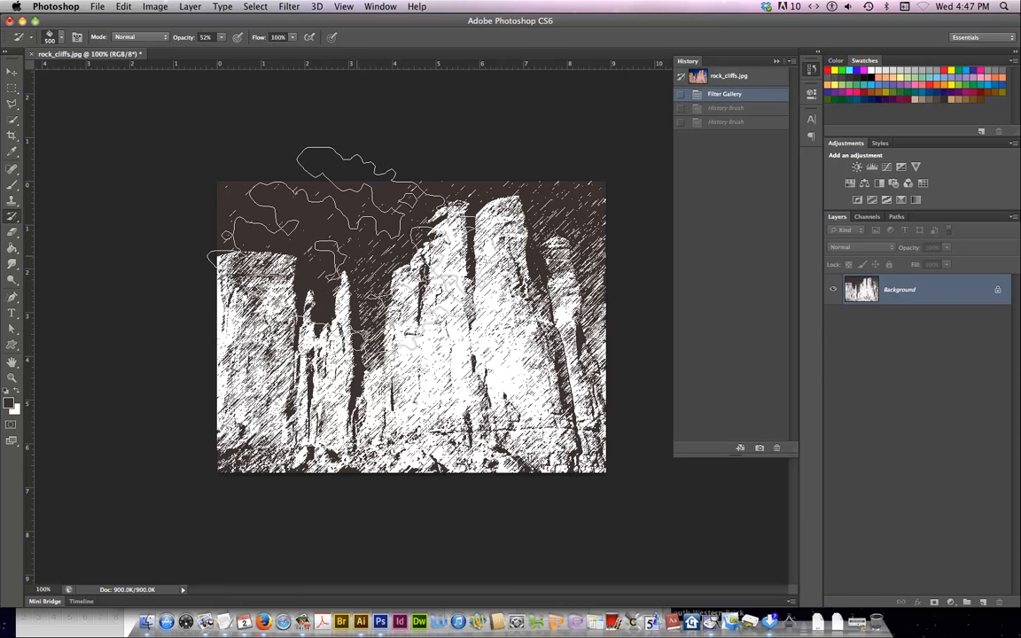
pyautogui.press('[')
pyautogui.press('[')
pyautogui.press('[')
pyautogui.press('[')
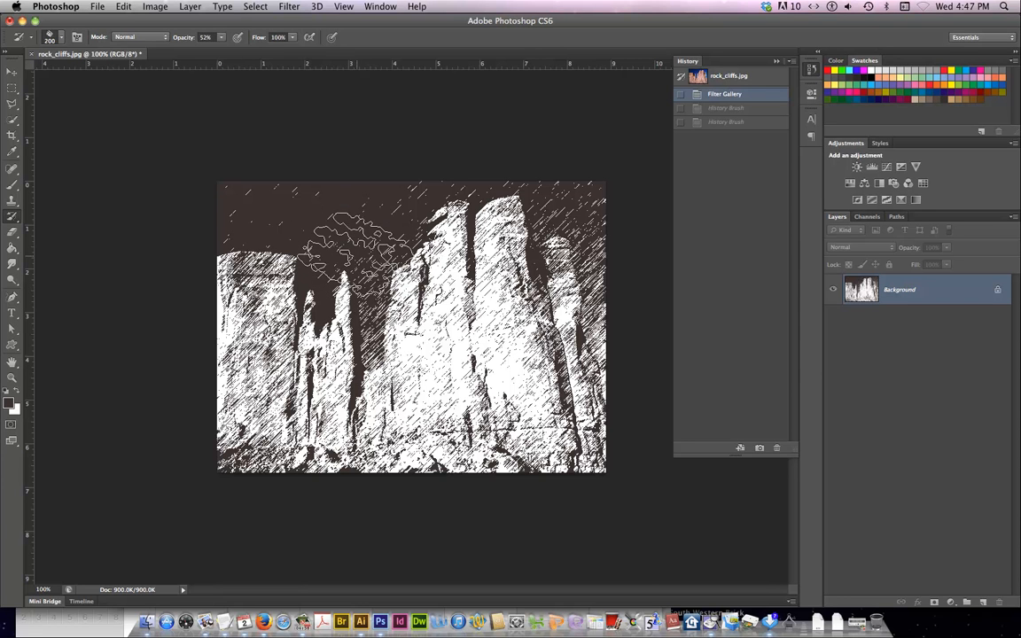
pyautogui.press(']')
pyautogui.press(']')
pyautogui.press(']')
pyautogui.press(']')
pyautogui.press(']')
pyautogui.press(']')
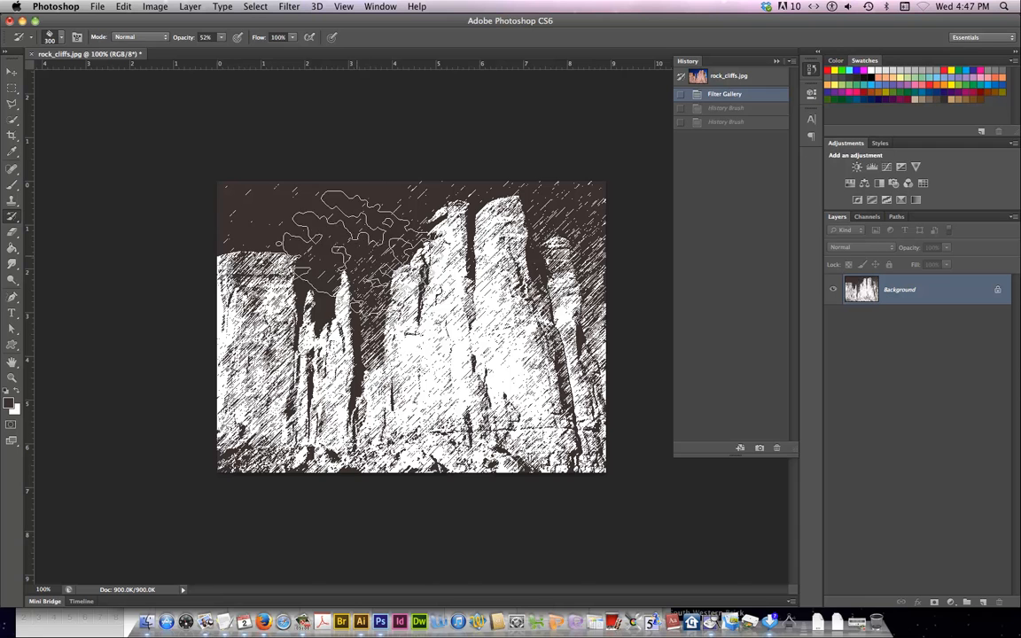
pyautogui.press('[')
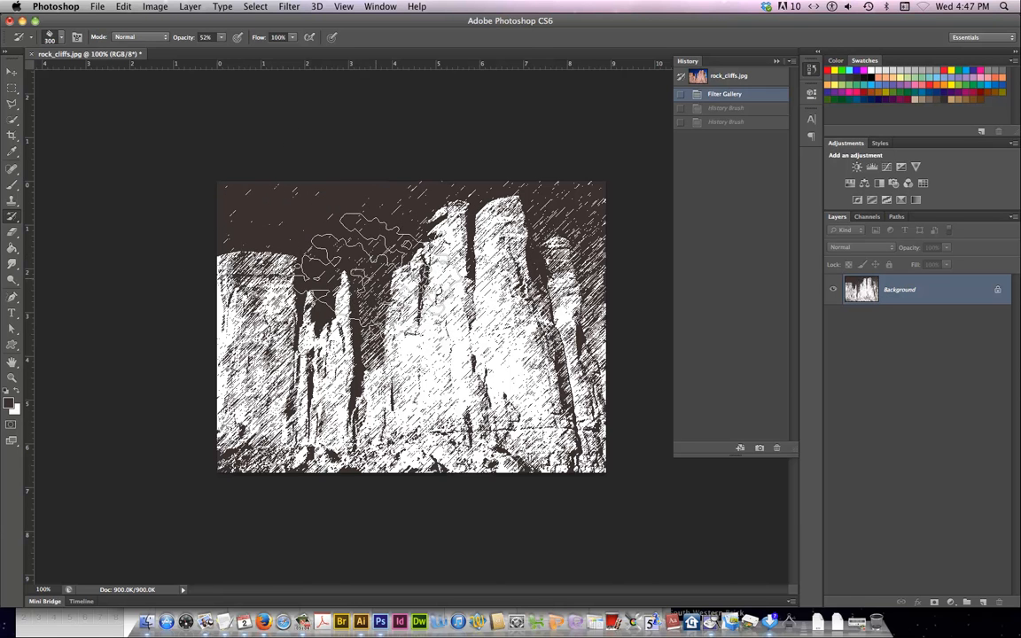
# Dab the original photo back over the sky gap, spires and central cliffs with the 300 px textured History Brush at 52% opacity
pyautogui.click(372, 284)
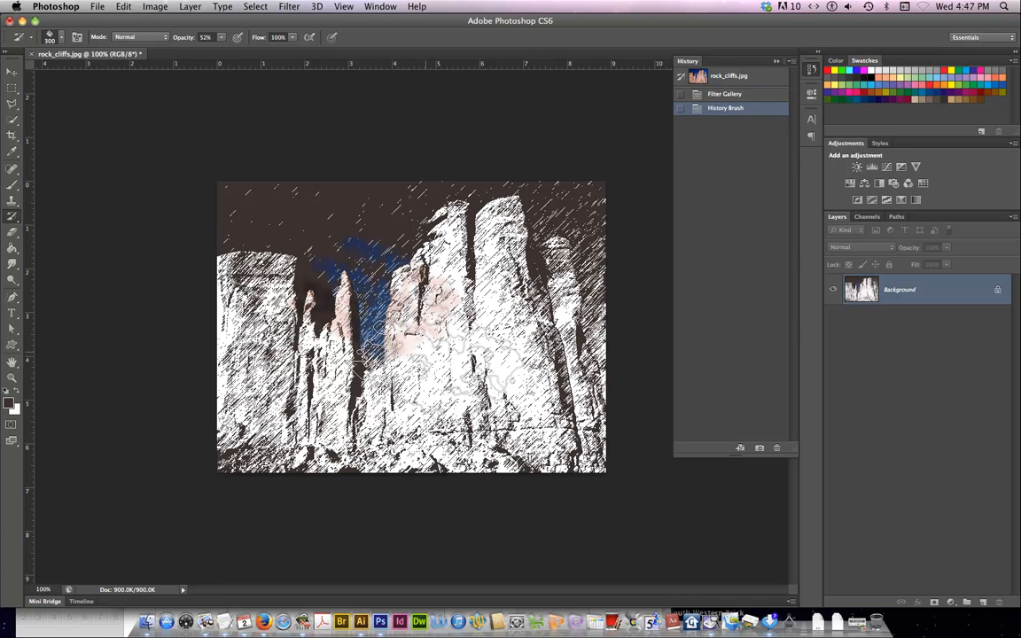
pyautogui.click(454, 358)
pyautogui.click(443, 257)
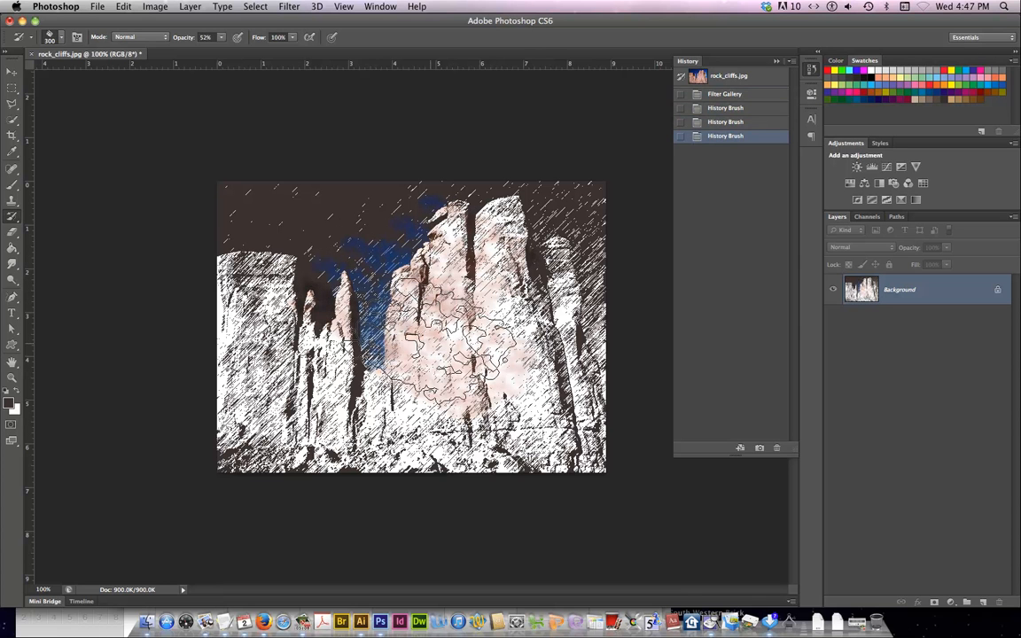
pyautogui.click(324, 339)
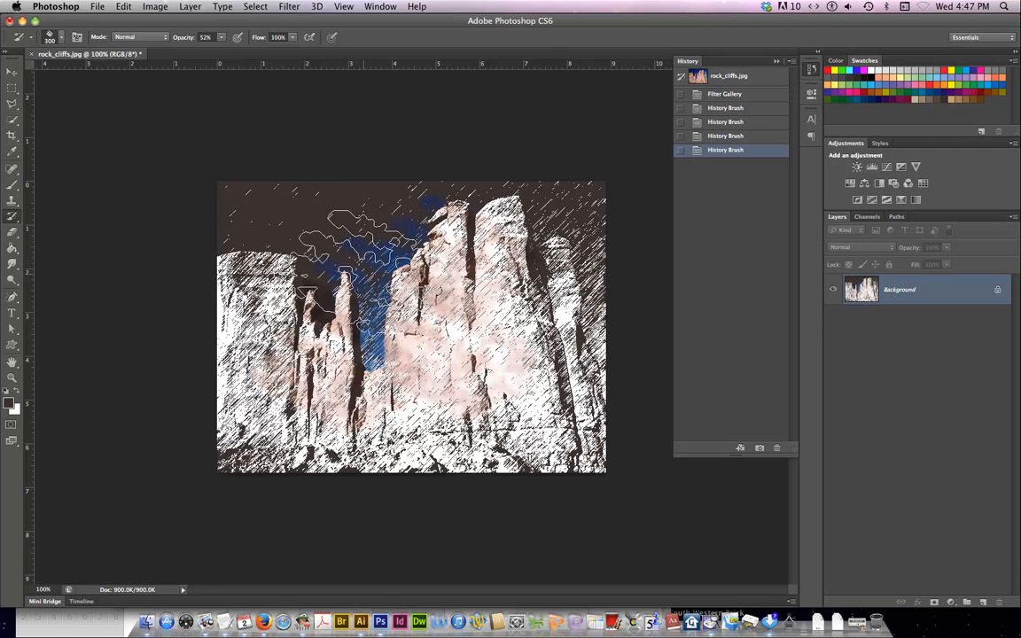
pyautogui.click(340, 261)
pyautogui.click(428, 321)
pyautogui.moveTo(341, 373)
pyautogui.mouseDown()
pyautogui.moveTo(417, 382)
pyautogui.moveTo(433, 395)
pyautogui.mouseUp()
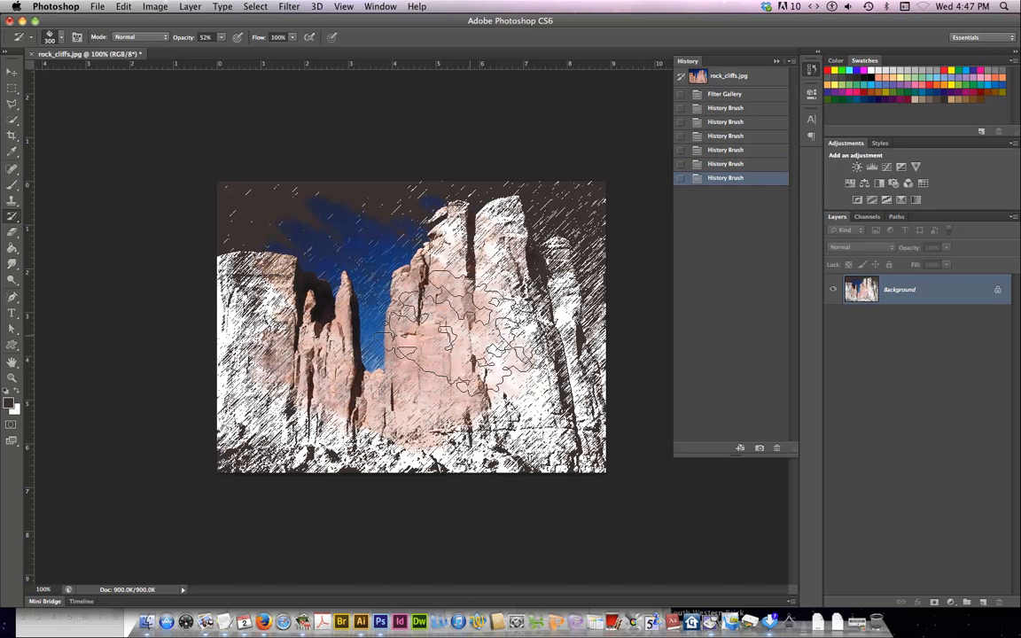
pyautogui.moveTo(478, 315); pyautogui.dragTo(511, 319)
pyautogui.click(523, 301)
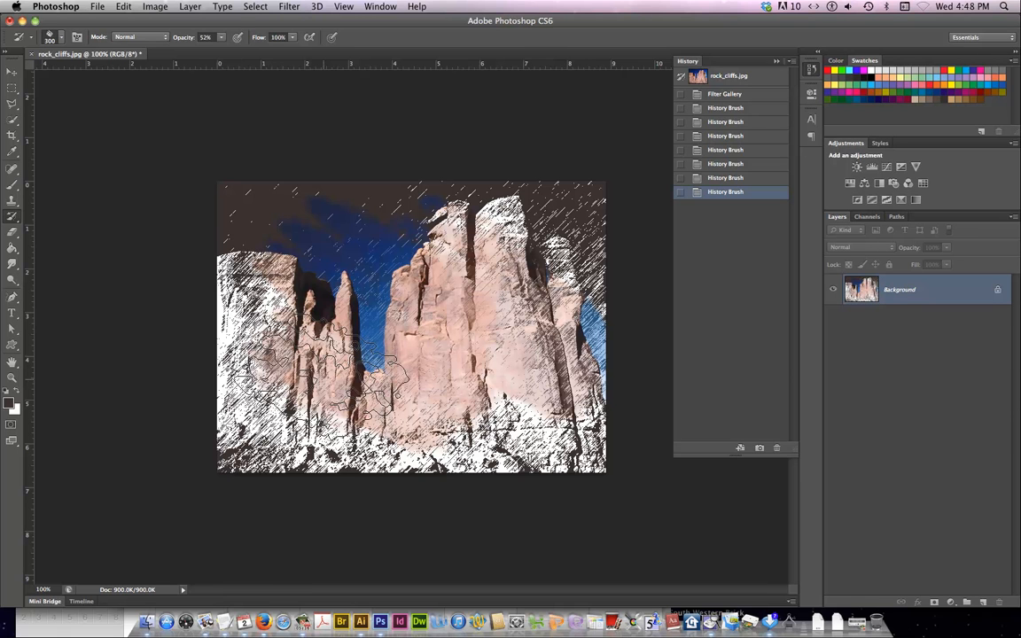
# Undo all the textured History Brush dabs back to the Filter Gallery state
pyautogui.press('super+alt+z')
pyautogui.press('super+alt+z')
pyautogui.press('super+alt+z')
pyautogui.press('super+alt+z')
pyautogui.press('super+alt+z')
pyautogui.press('super+alt+z')
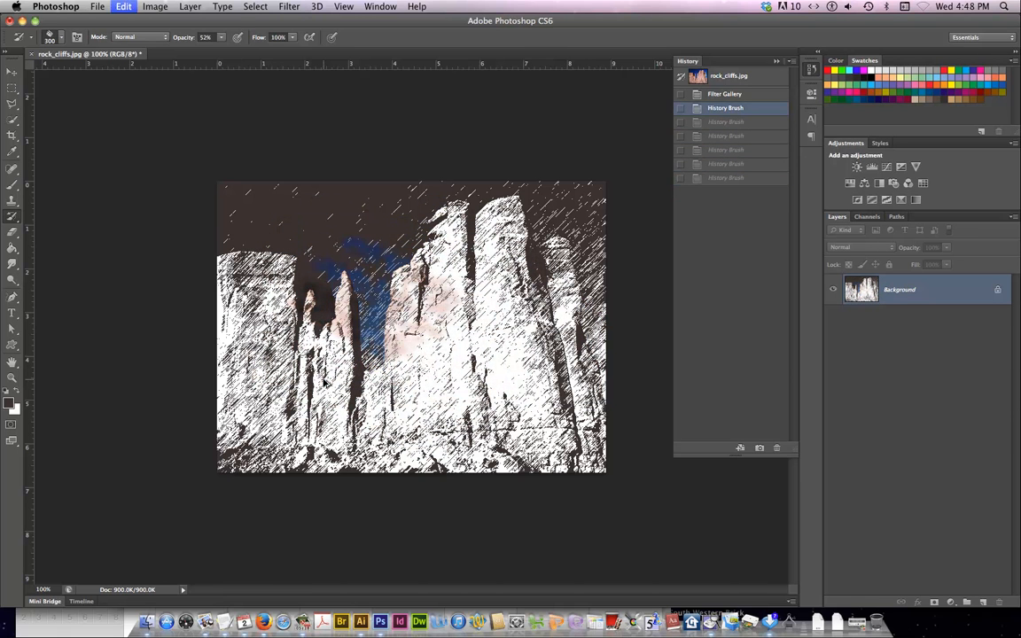
pyautogui.press('super+alt+z')
# Paint three parallel diagonal History Brush strokes from the sky and left cliff down across the rocks, using a 125 px textured tip
pyautogui.press('[')
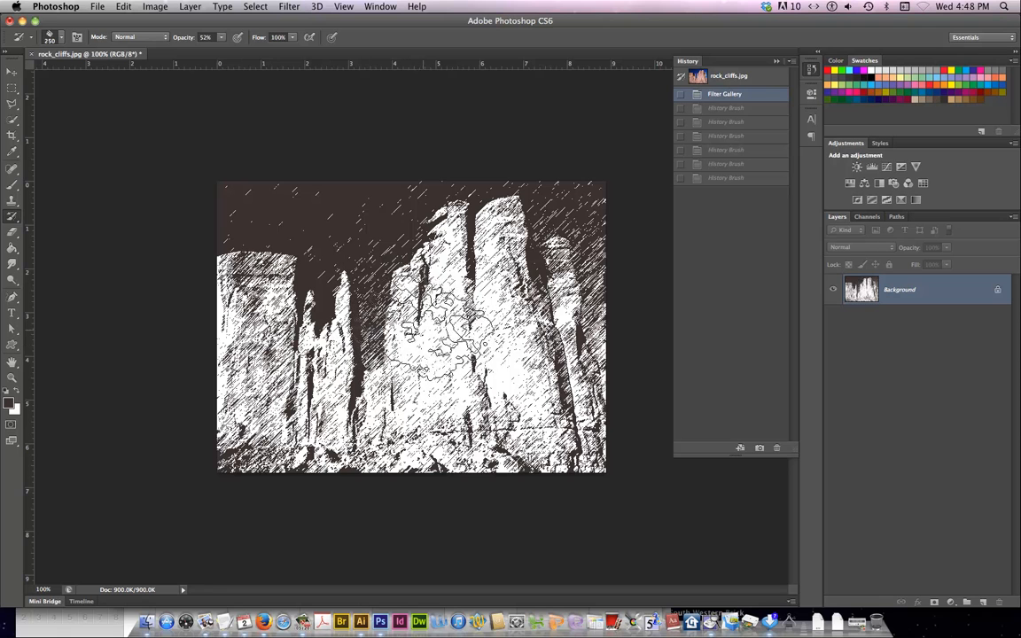
pyautogui.press('[')
pyautogui.moveTo(347, 226); pyautogui.dragTo(532, 377)
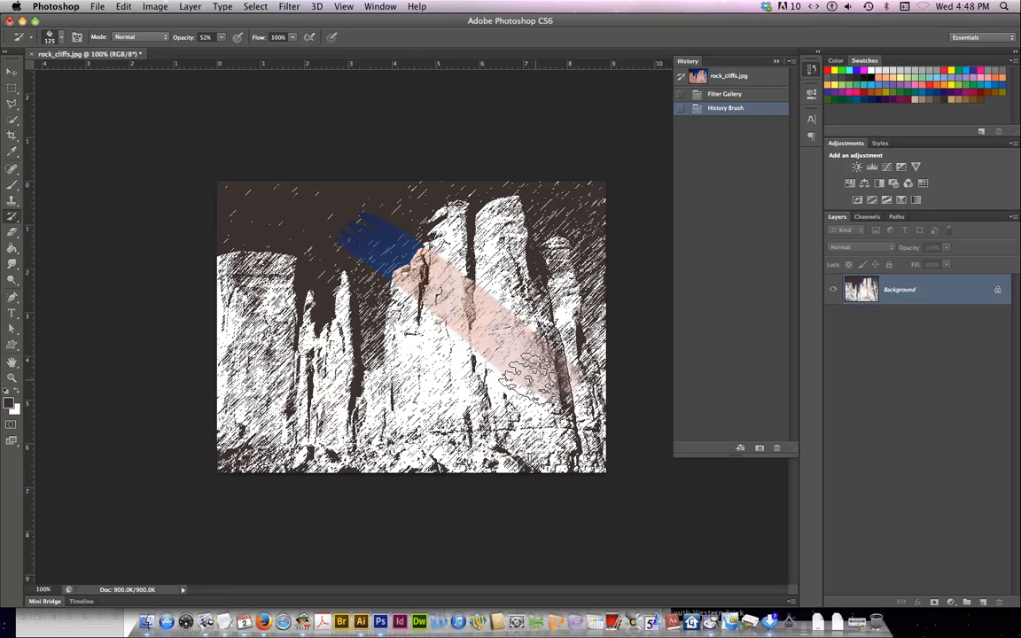
pyautogui.moveTo(297, 263); pyautogui.dragTo(447, 359)
pyautogui.moveTo(245, 289); pyautogui.dragTo(384, 376)
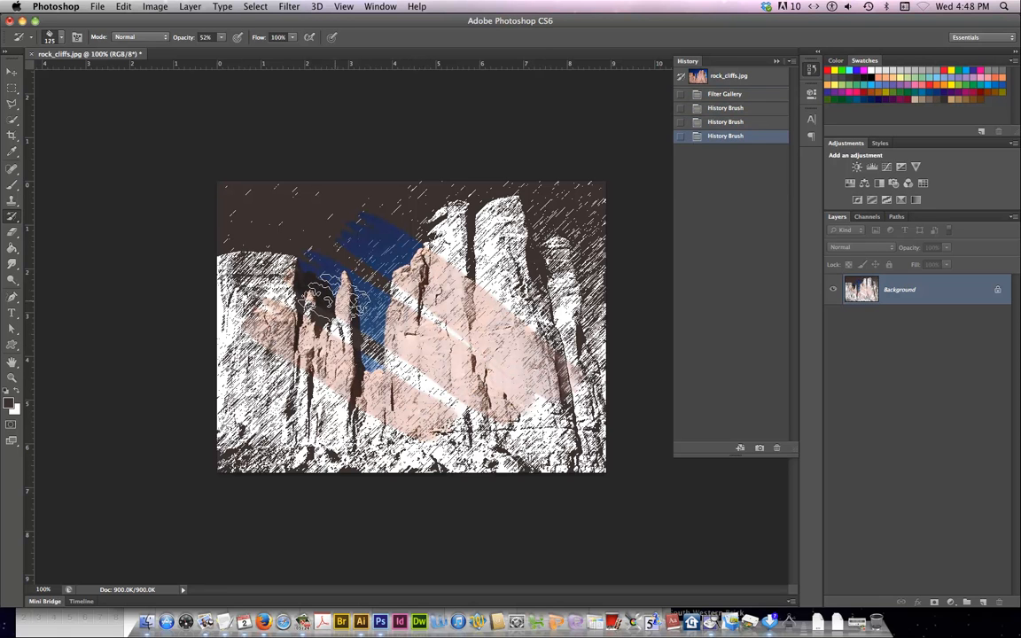
# Paint the original photo back over the left spires, central cliffs and right-hand rocks with 125 px textured History Brush strokes
pyautogui.moveTo(332, 297); pyautogui.dragTo(416, 363)
pyautogui.moveTo(386, 226); pyautogui.dragTo(505, 285)
pyautogui.moveTo(367, 279); pyautogui.dragTo(492, 365)
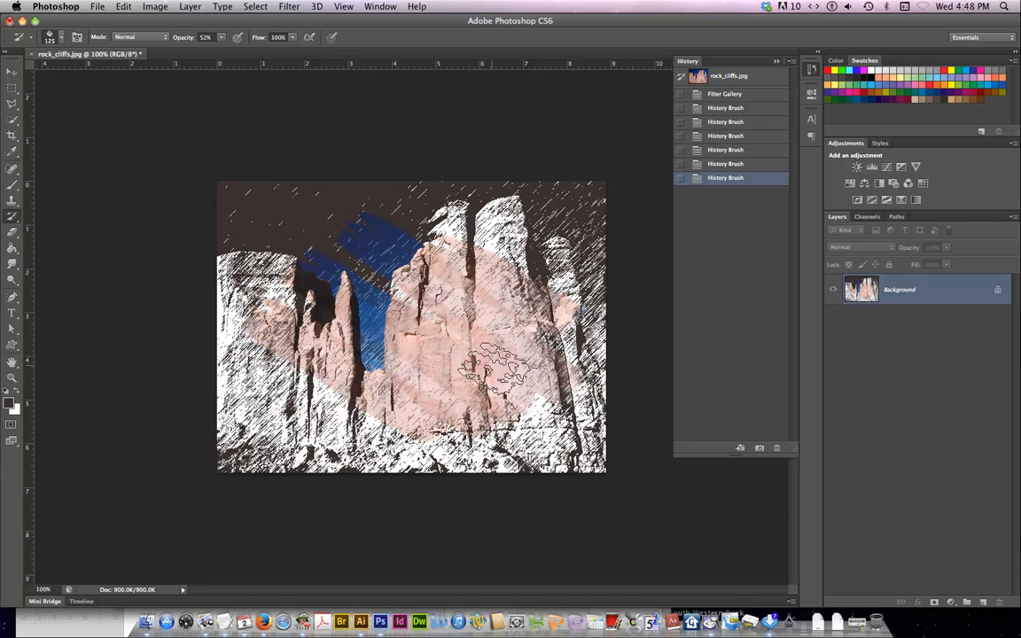
pyautogui.moveTo(330, 307); pyautogui.dragTo(386, 335)
pyautogui.moveTo(377, 264); pyautogui.dragTo(424, 315)
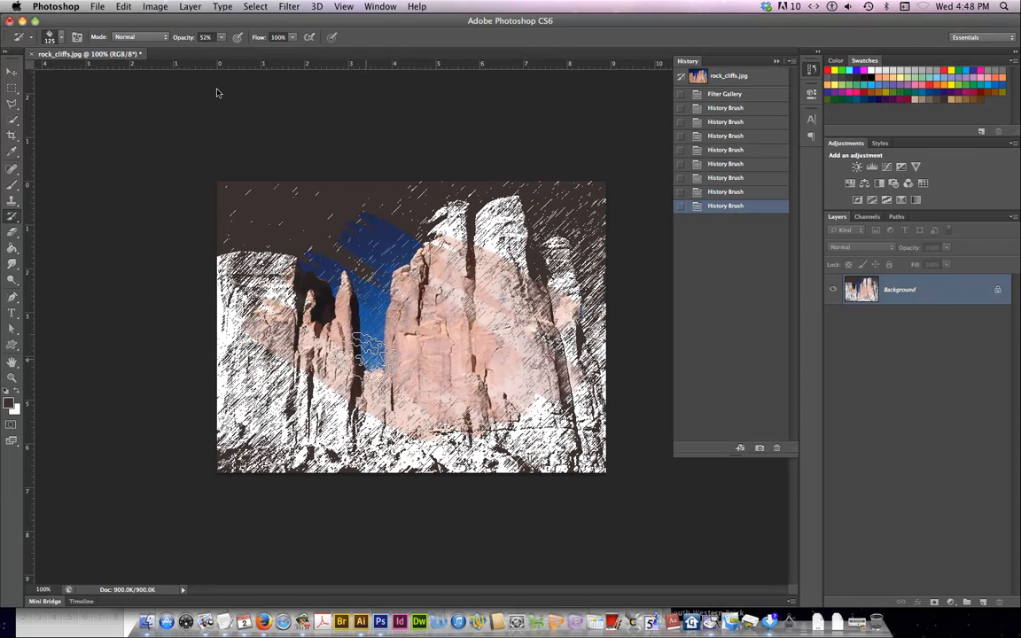
pyautogui.moveTo(271, 386)
pyautogui.mouseDown()
pyautogui.moveTo(348, 421)
pyautogui.moveTo(348, 404)
pyautogui.mouseUp()
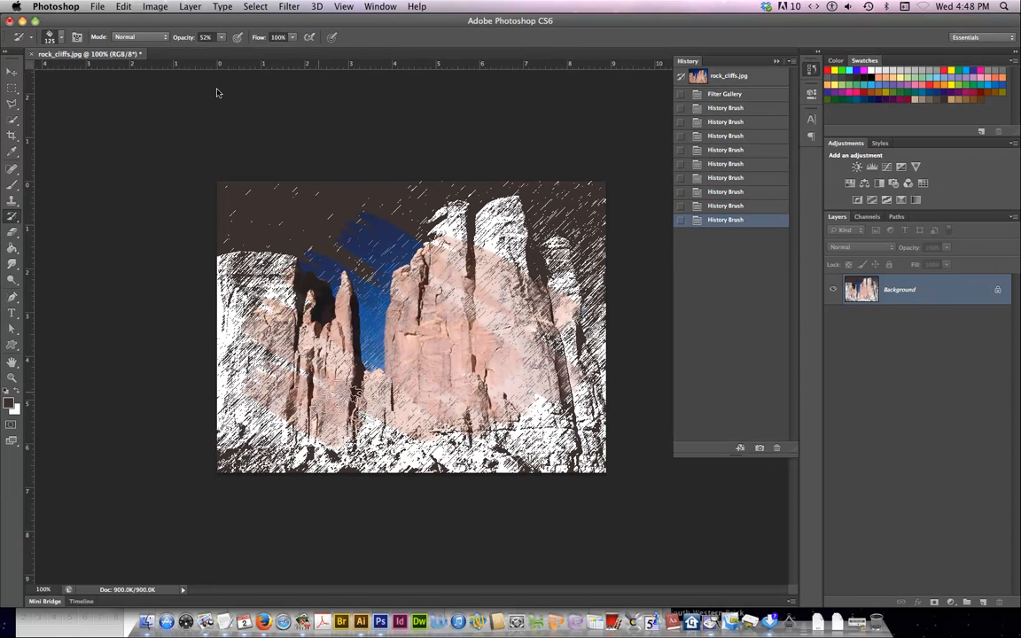
pyautogui.moveTo(448, 264)
pyautogui.mouseDown()
pyautogui.moveTo(507, 294)
pyautogui.moveTo(502, 240)
pyautogui.moveTo(556, 305)
pyautogui.mouseUp()
pyautogui.moveTo(458, 289); pyautogui.dragTo(523, 373)
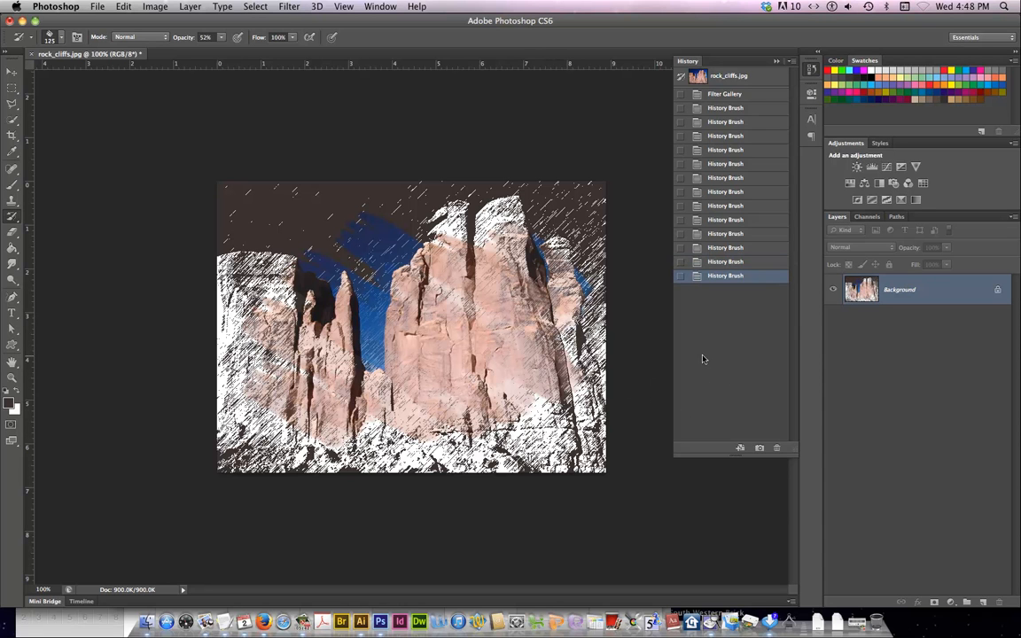
# Compare several earlier History Brush states and roll the image back to the state two strokes before the latest
pyautogui.click(727, 178)
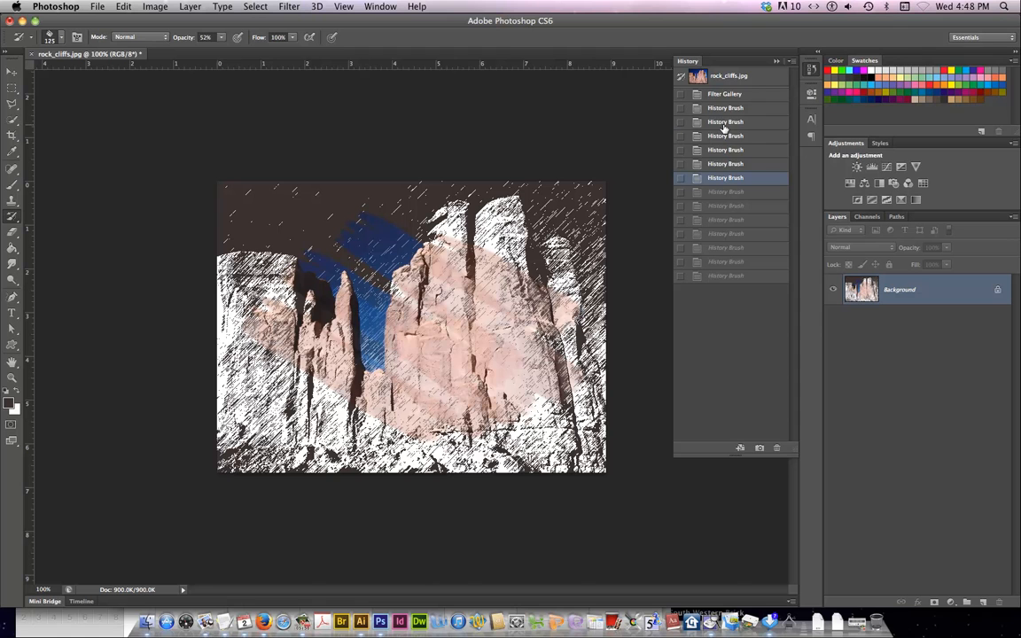
pyautogui.click(724, 122)
pyautogui.click(715, 220)
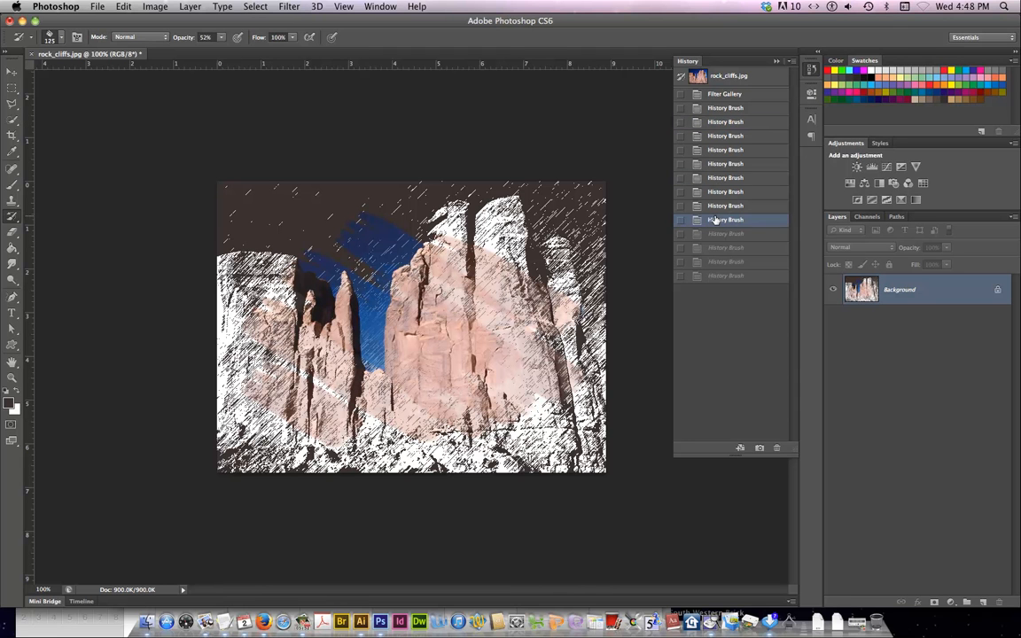
pyautogui.click(719, 234)
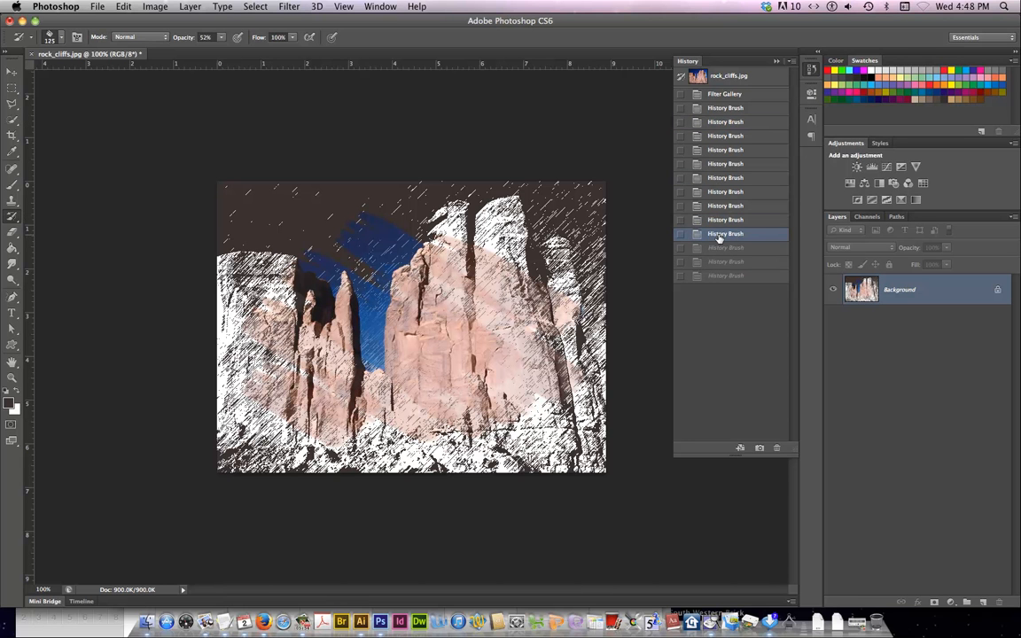
pyautogui.click(718, 249)
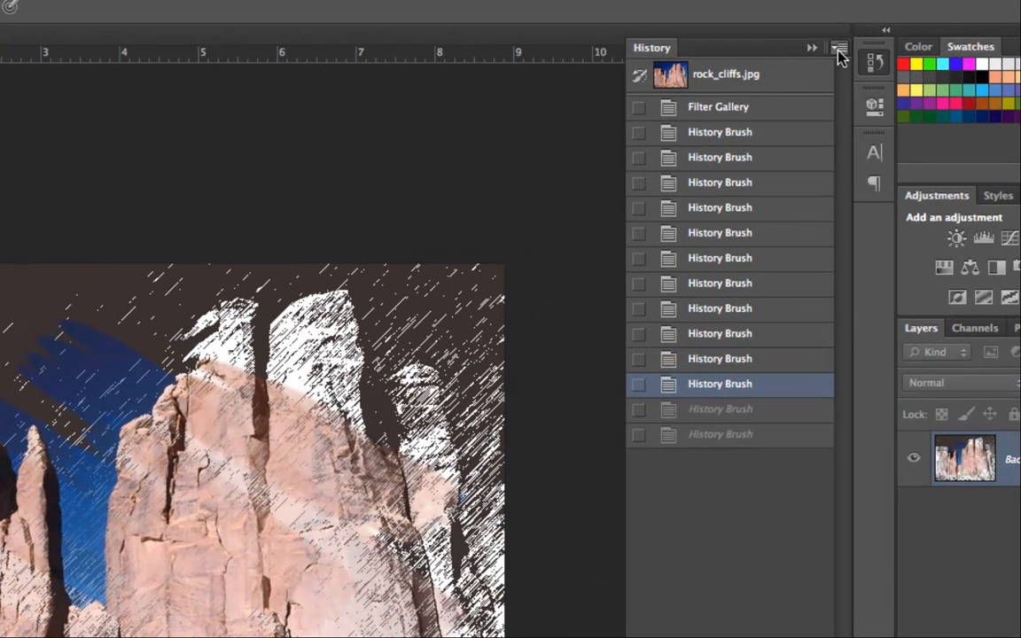
# Take a full-document snapshot with the default name, then compare it with the original photo and return to the snapshot
pyautogui.click(840, 50)
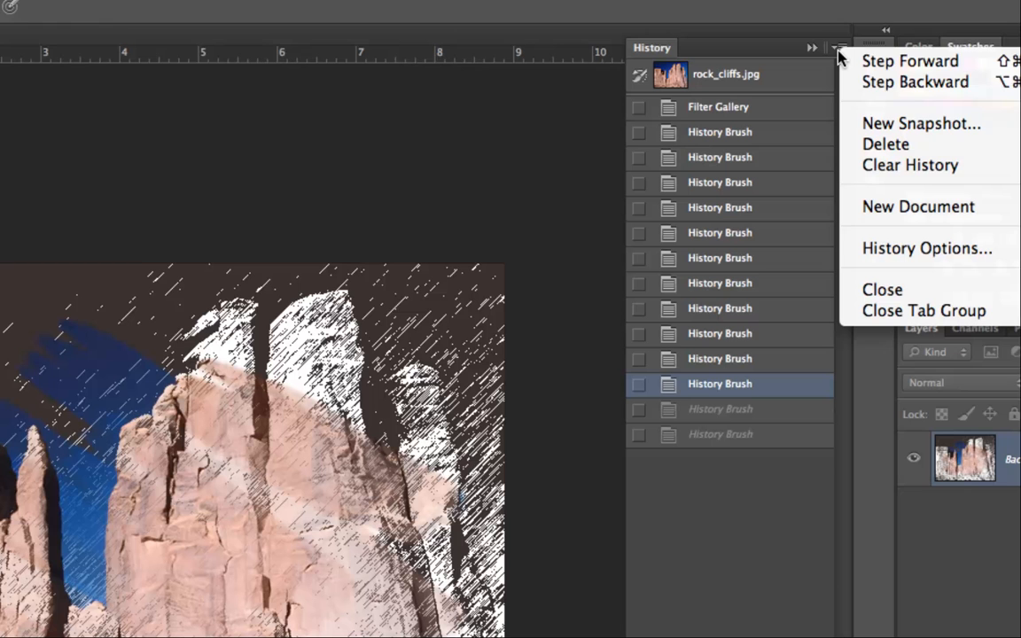
pyautogui.click(866, 121)
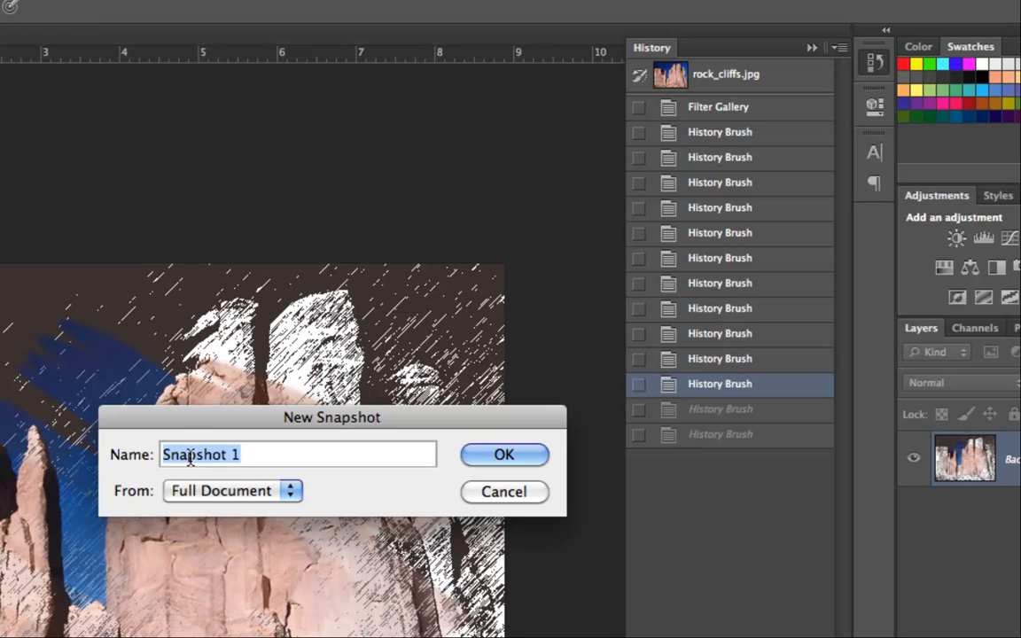
pyautogui.click(510, 456)
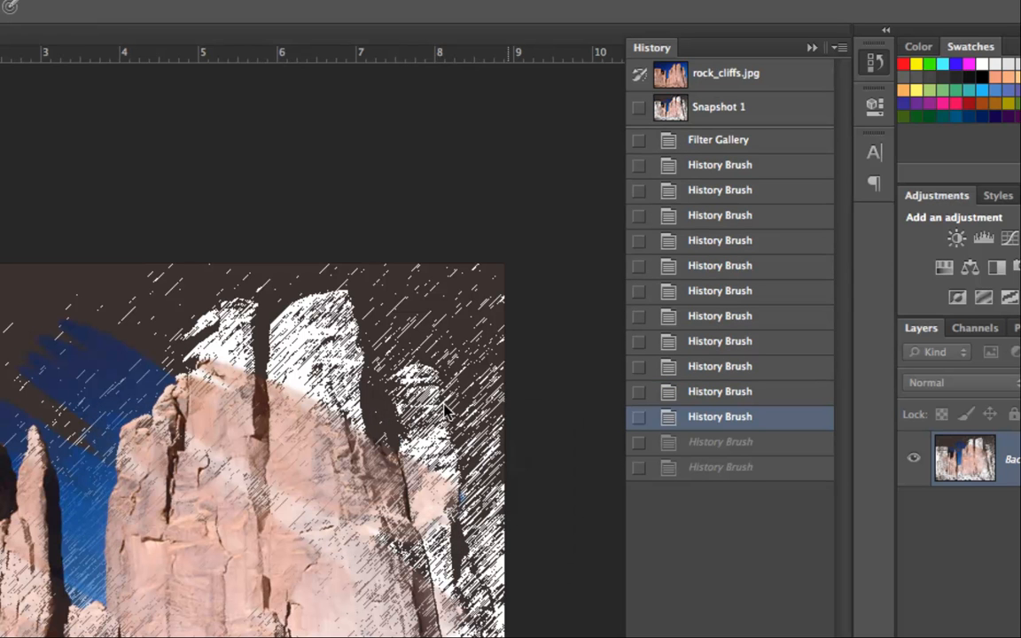
pyautogui.click(733, 82)
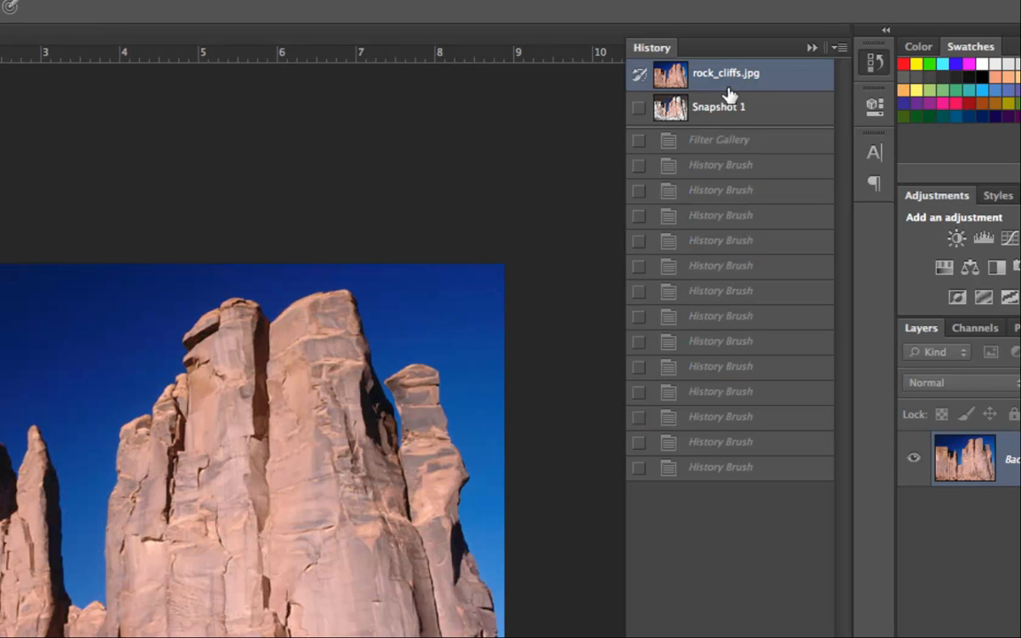
pyautogui.click(721, 118)
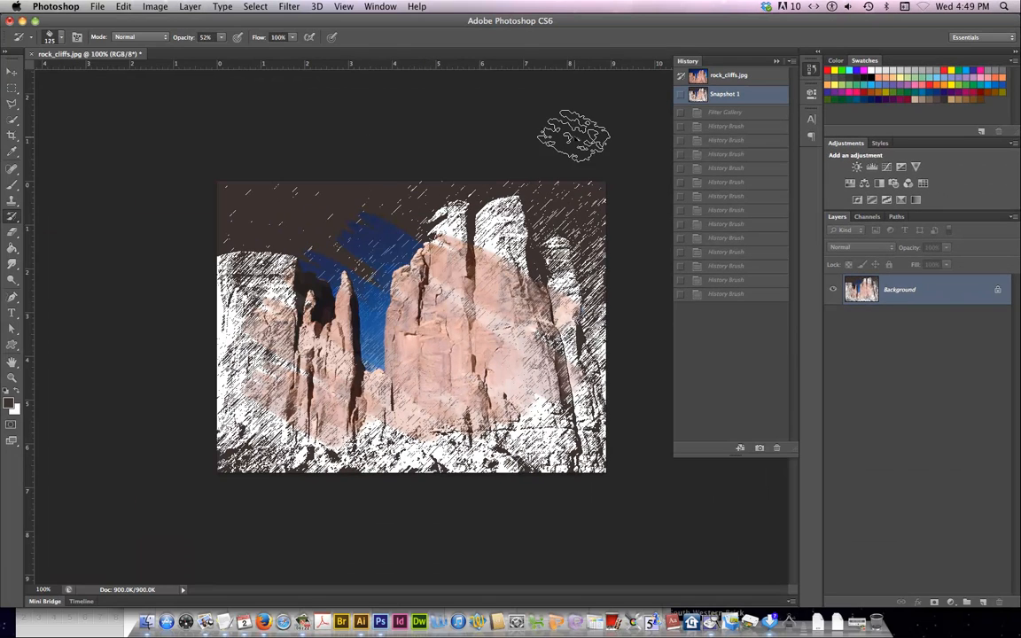
# Paint more of the original photo back over the cliffs, rock base, right-hand tower and sky gap with the 125 px History Brush
pyautogui.moveTo(330, 341); pyautogui.dragTo(444, 418)
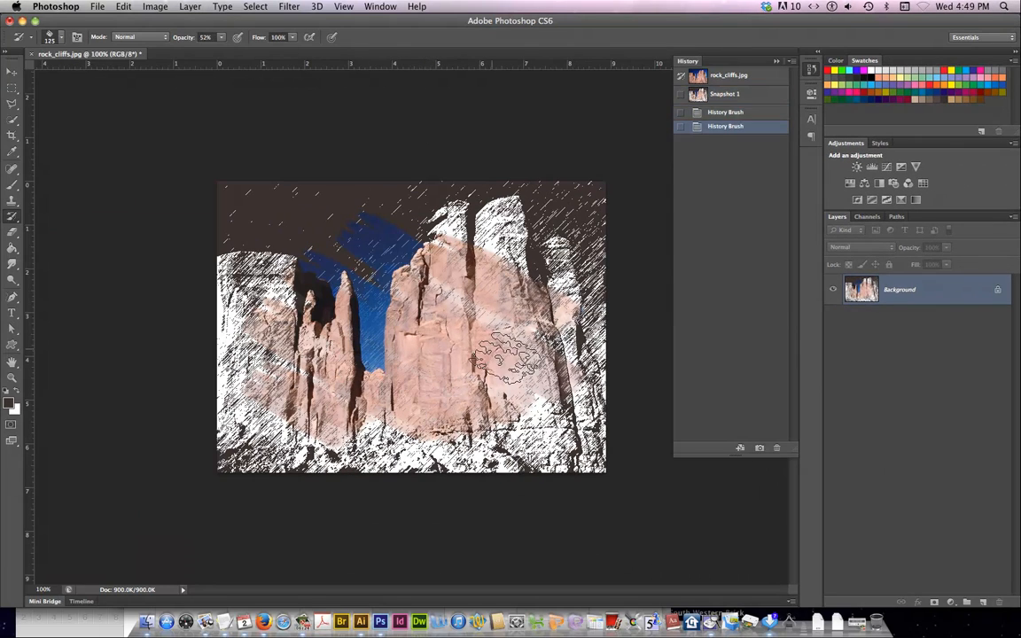
pyautogui.moveTo(430, 257)
pyautogui.mouseDown()
pyautogui.moveTo(461, 209)
pyautogui.moveTo(519, 218)
pyautogui.mouseUp()
pyautogui.moveTo(492, 266)
pyautogui.mouseDown()
pyautogui.moveTo(545, 226)
pyautogui.moveTo(484, 209)
pyautogui.mouseUp()
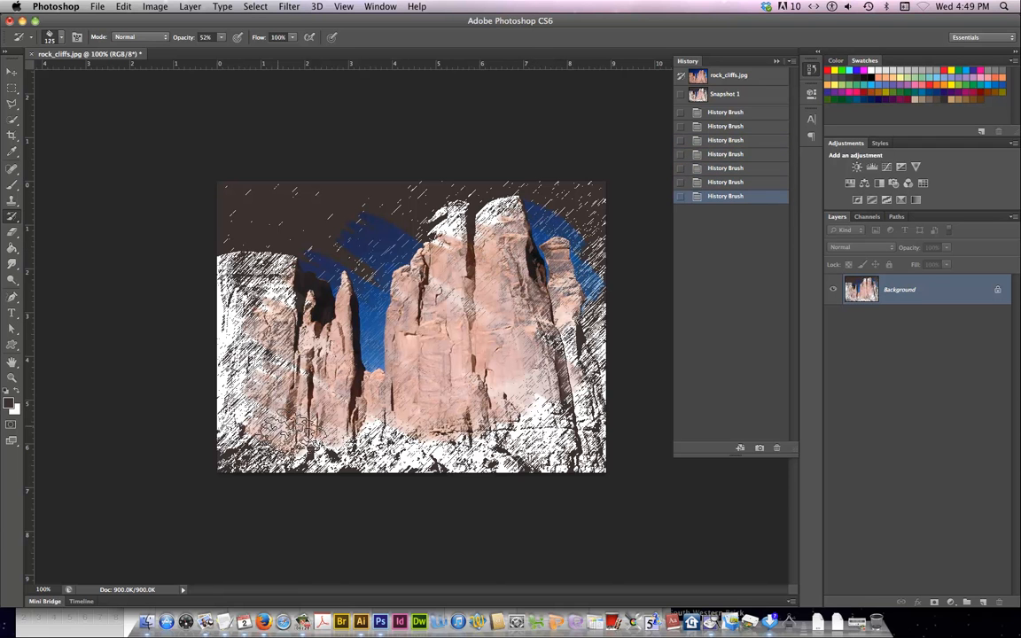
pyautogui.moveTo(293, 430); pyautogui.dragTo(341, 436)
pyautogui.moveTo(350, 430); pyautogui.dragTo(383, 448)
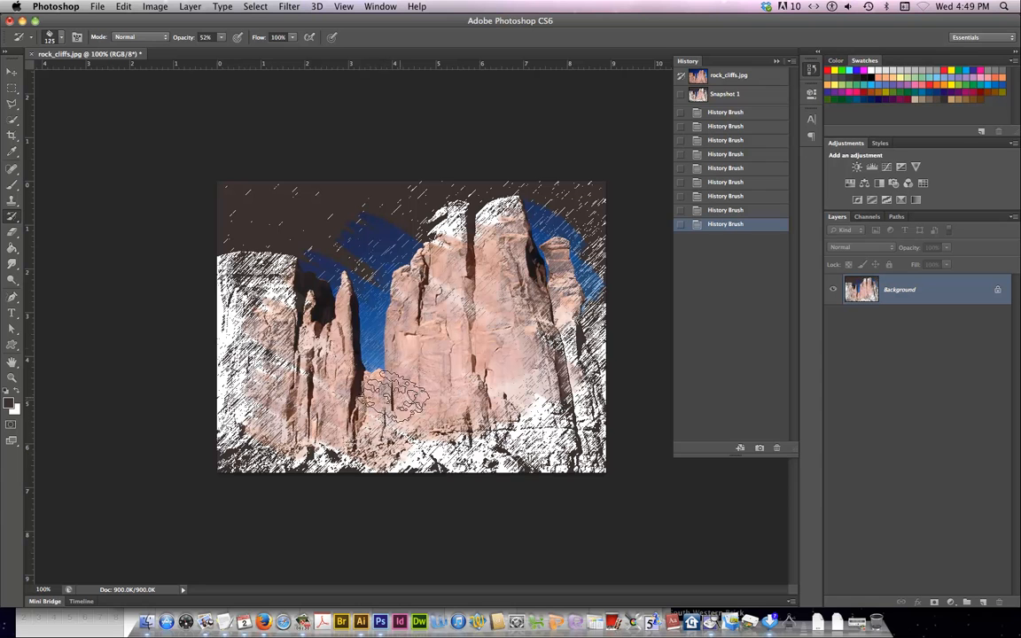
pyautogui.moveTo(284, 310); pyautogui.dragTo(324, 359)
pyautogui.moveTo(324, 258)
pyautogui.mouseDown()
pyautogui.moveTo(368, 249)
pyautogui.moveTo(353, 251)
pyautogui.mouseUp()
pyautogui.moveTo(479, 417); pyautogui.dragTo(507, 429)
pyautogui.moveTo(514, 369); pyautogui.dragTo(486, 388)
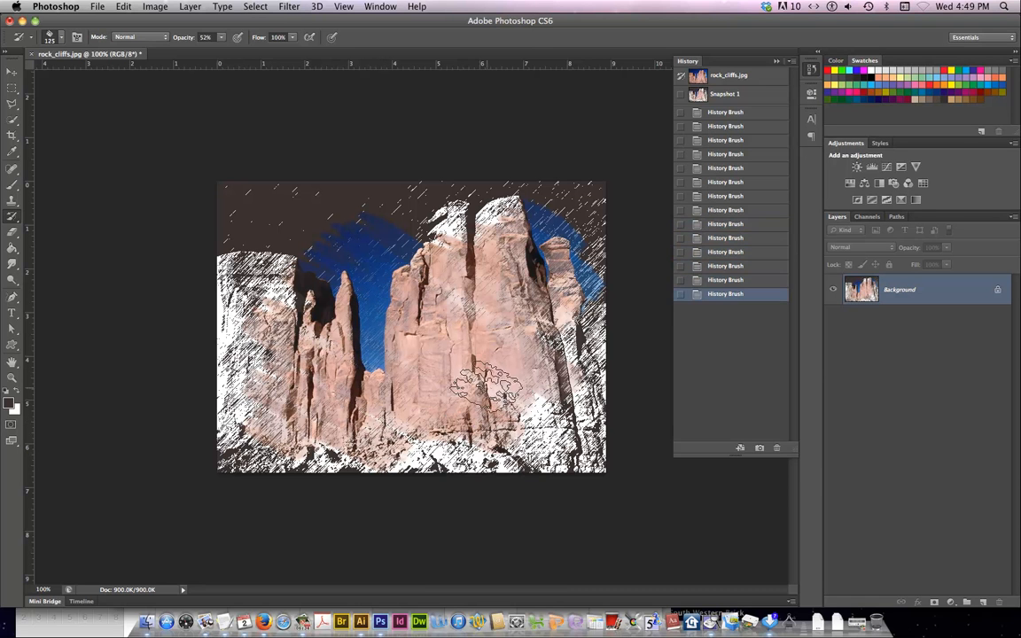
pyautogui.moveTo(385, 417); pyautogui.dragTo(439, 438)
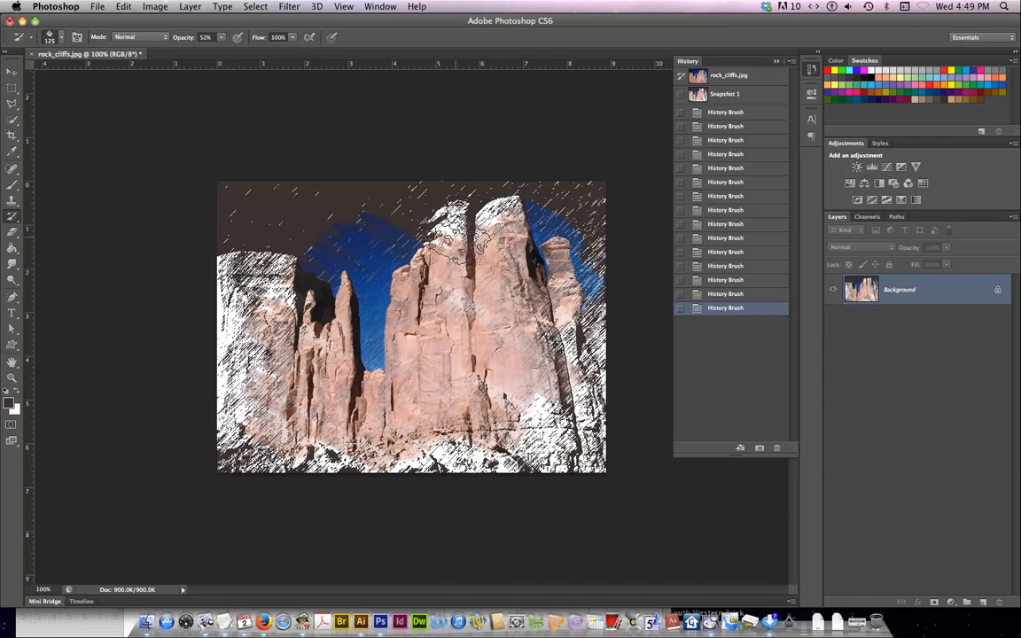
pyautogui.moveTo(462, 238); pyautogui.dragTo(399, 208)
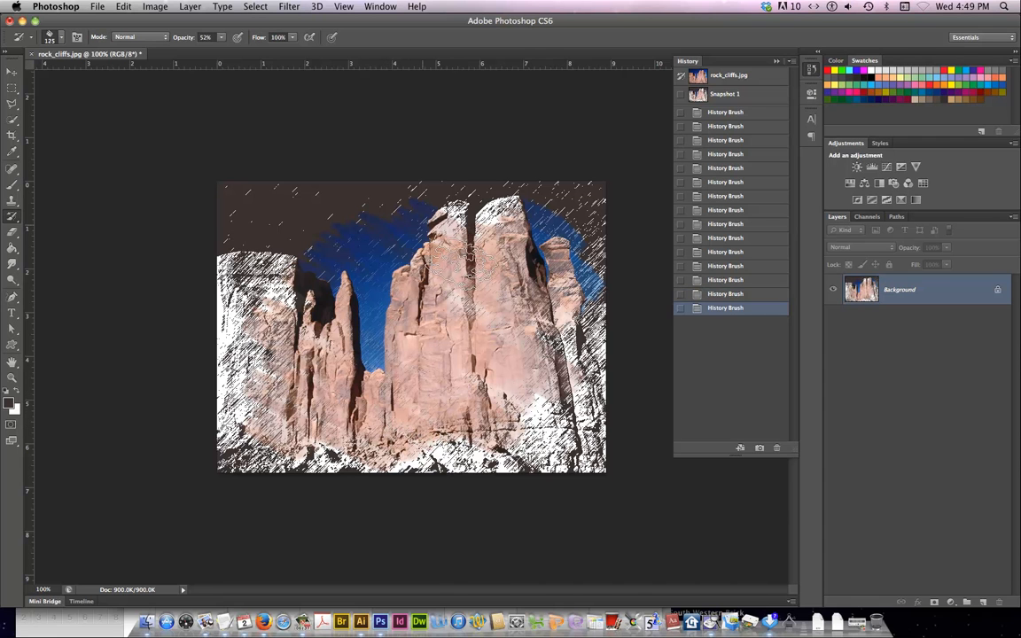
# Take a second full-document snapshot of the painted image, keeping the default name
pyautogui.click(791, 63)
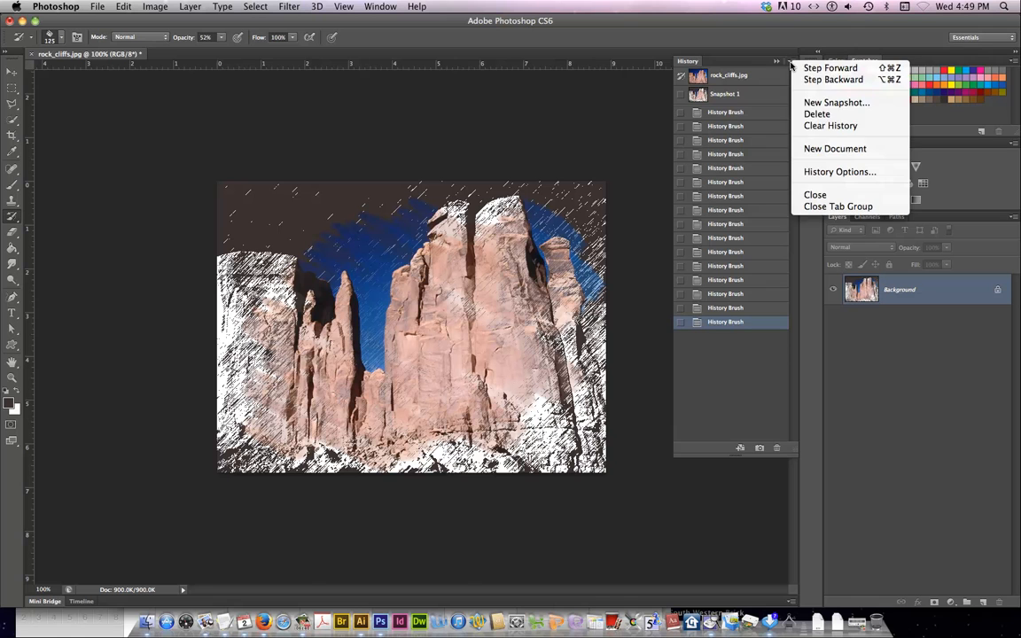
pyautogui.click(829, 104)
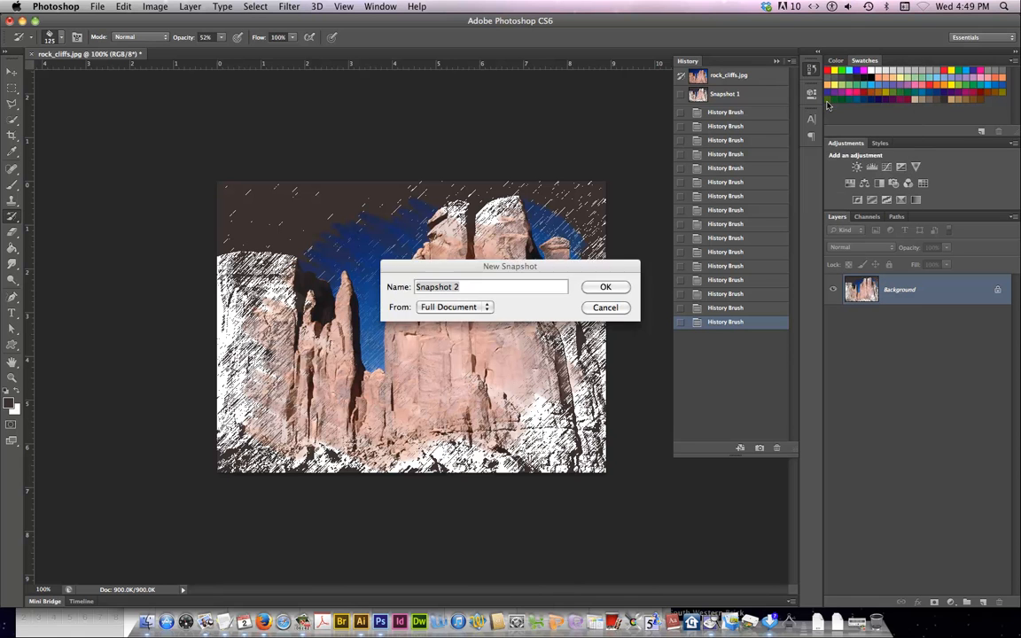
pyautogui.click(605, 287)
pyautogui.moveTo(550, 239)
pyautogui.mouseDown()
pyautogui.moveTo(604, 282)
pyautogui.moveTo(510, 264)
pyautogui.moveTo(520, 312)
pyautogui.mouseUp()
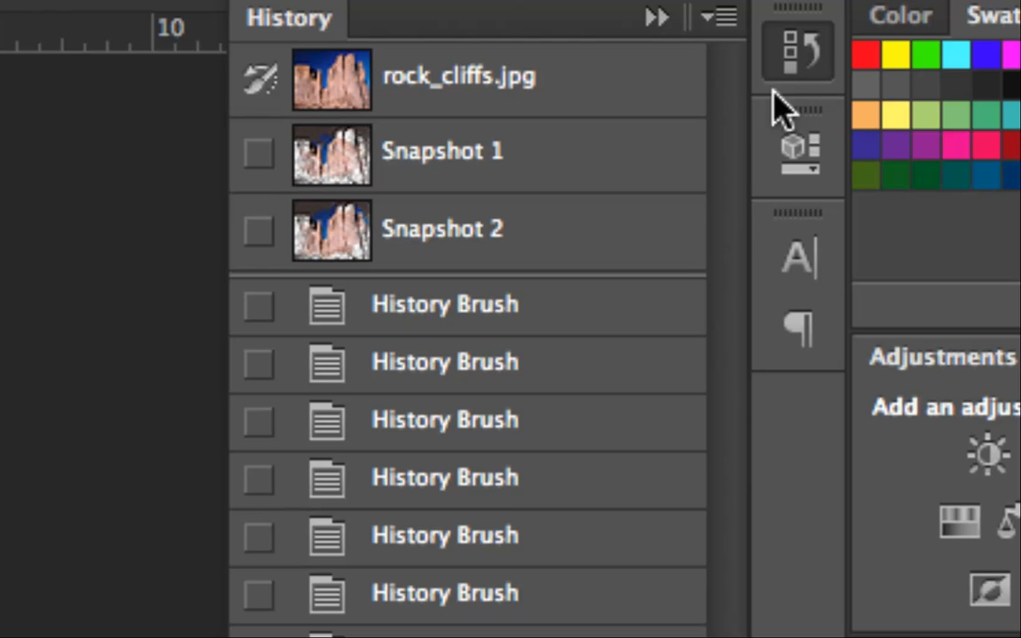
# Turn on Automatically Create New Snapshot When Saving in the History Options
pyautogui.click(725, 18)
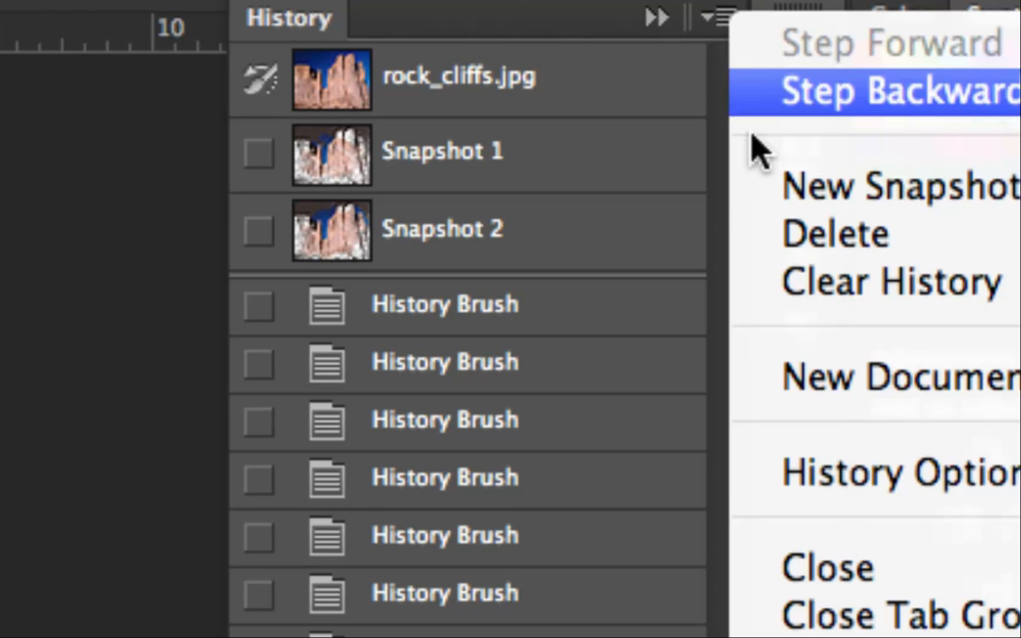
pyautogui.click(847, 470)
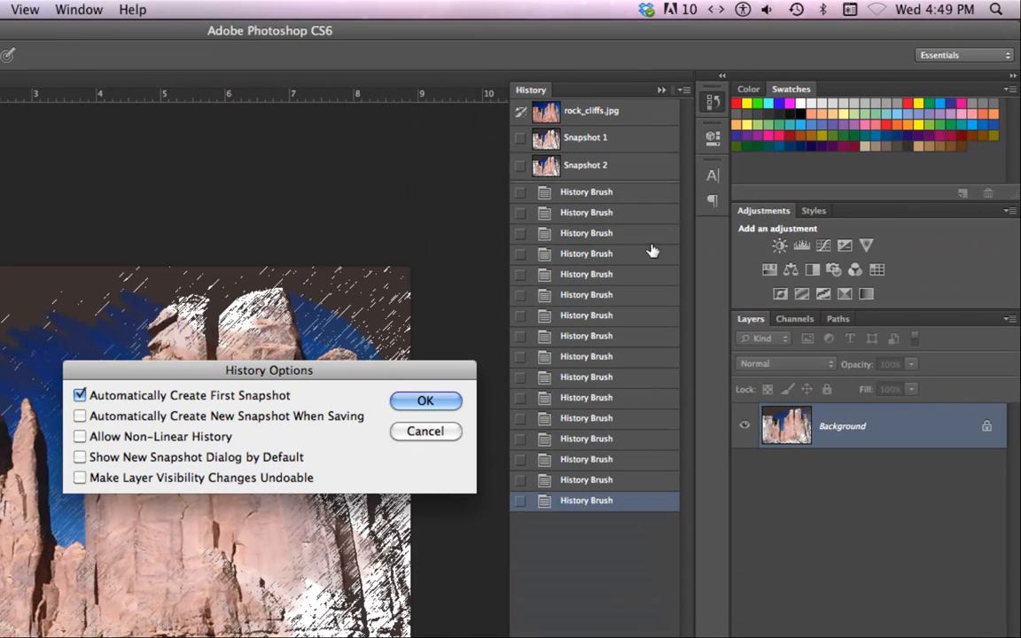
pyautogui.click(80, 416)
pyautogui.click(427, 404)
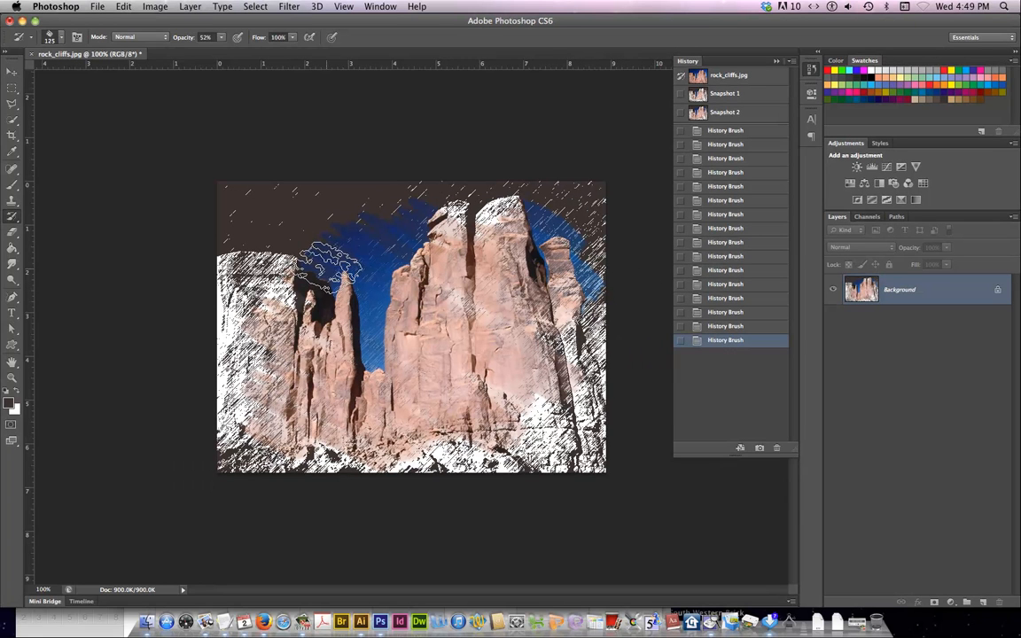
# Brush the original photo further into the left spires, central cliffs and dark sky above them using the 125 px textured tip
pyautogui.moveTo(328, 341); pyautogui.dragTo(346, 377)
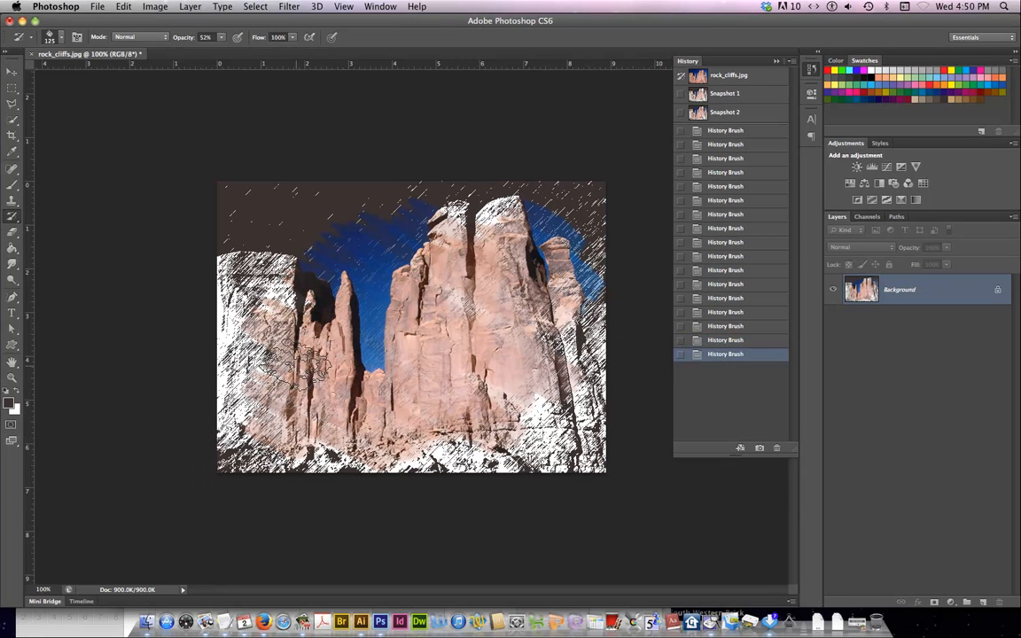
pyautogui.moveTo(266, 332); pyautogui.dragTo(426, 361)
pyautogui.moveTo(456, 282)
pyautogui.mouseDown()
pyautogui.moveTo(462, 382)
pyautogui.moveTo(436, 398)
pyautogui.moveTo(421, 352)
pyautogui.moveTo(465, 386)
pyautogui.mouseUp()
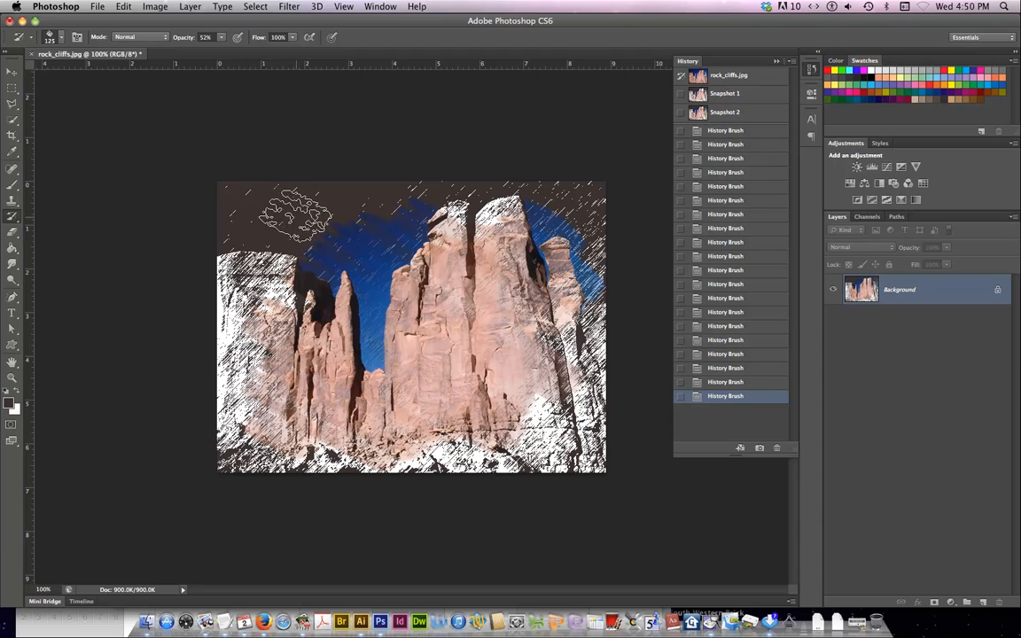
pyautogui.moveTo(285, 210)
pyautogui.mouseDown()
pyautogui.moveTo(337, 246)
pyautogui.moveTo(339, 281)
pyautogui.moveTo(385, 325)
pyautogui.mouseUp()
# Enlarge the textured History Brush tip to 400 px and paint the original back over the remaining sky and cliff areas
pyautogui.press(']')
pyautogui.press(']')
pyautogui.press(']')
pyautogui.press(']')
pyautogui.press(']')
pyautogui.press(']')
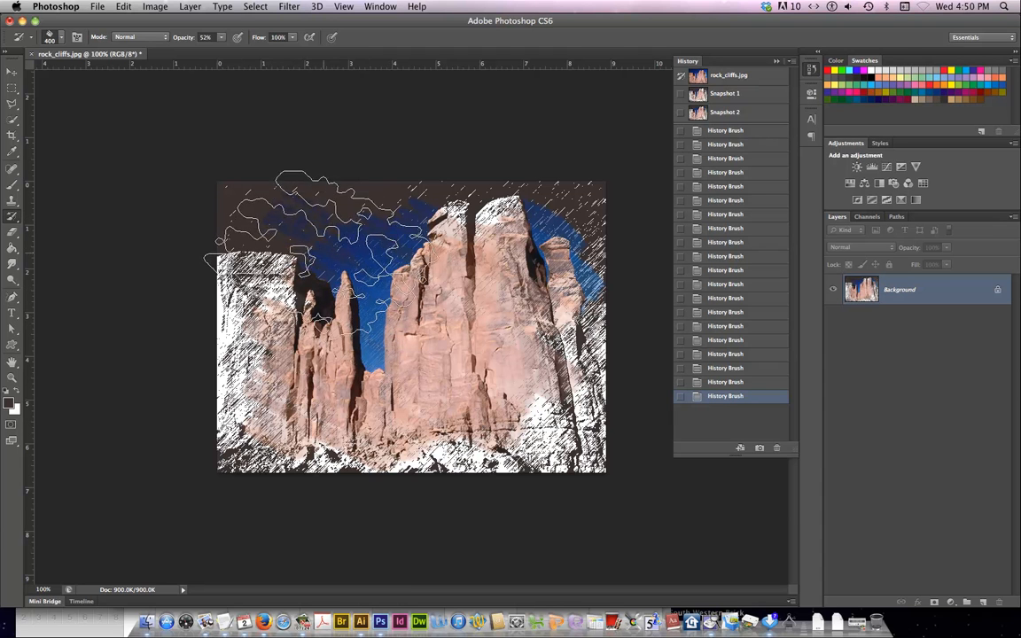
pyautogui.moveTo(353, 264)
pyautogui.mouseDown()
pyautogui.moveTo(399, 394)
pyautogui.moveTo(279, 346)
pyautogui.moveTo(412, 297)
pyautogui.moveTo(559, 264)
pyautogui.moveTo(532, 390)
pyautogui.moveTo(390, 426)
pyautogui.moveTo(621, 390)
pyautogui.mouseUp()
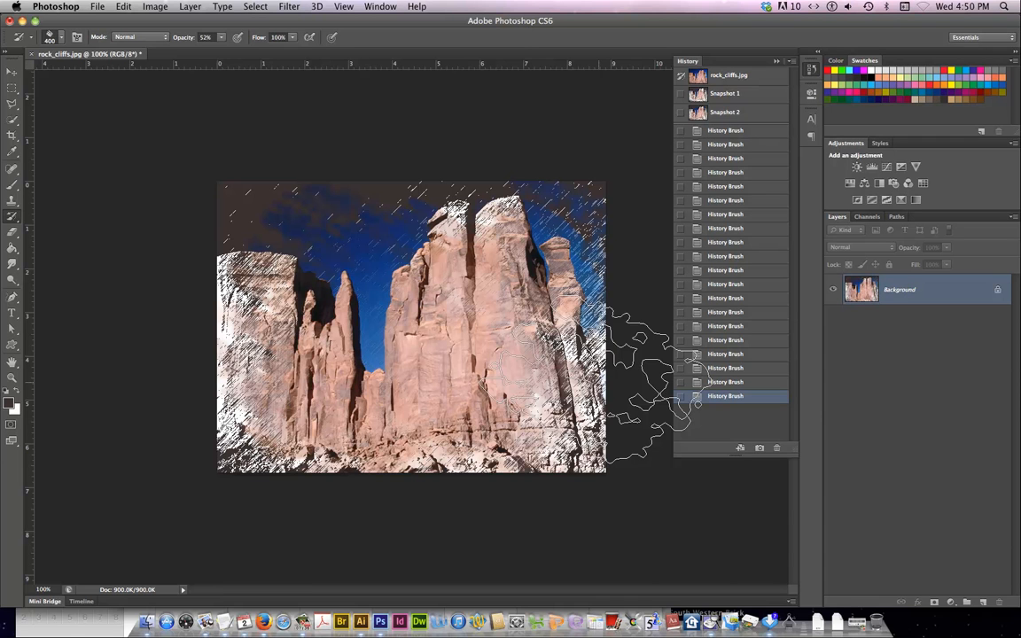
# Start saving the painted image as a new file in Folder 2 inside the 142 files folder
pyautogui.click(99, 9)
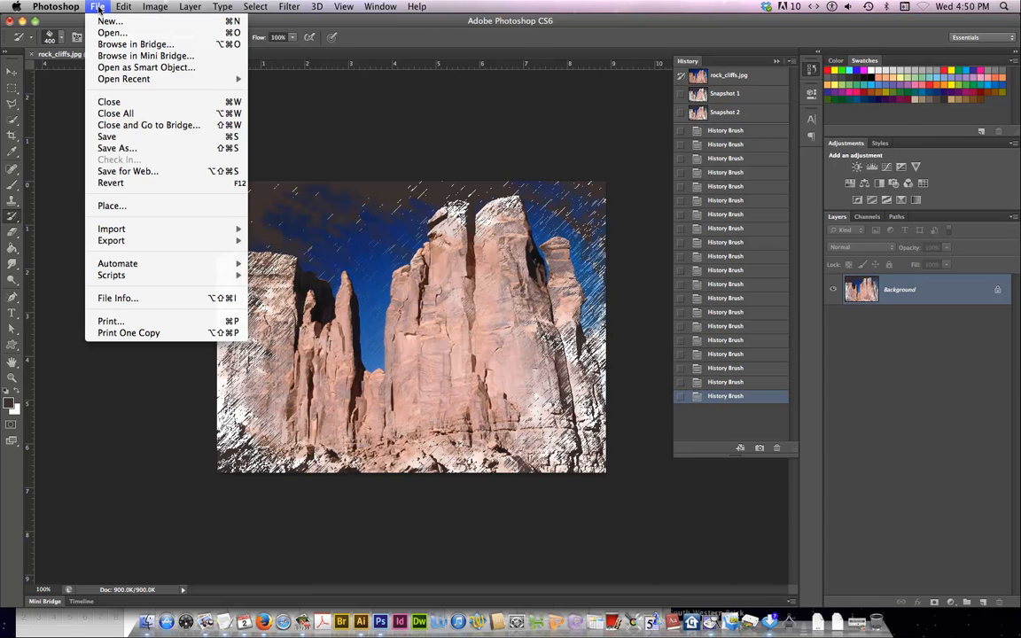
pyautogui.click(140, 149)
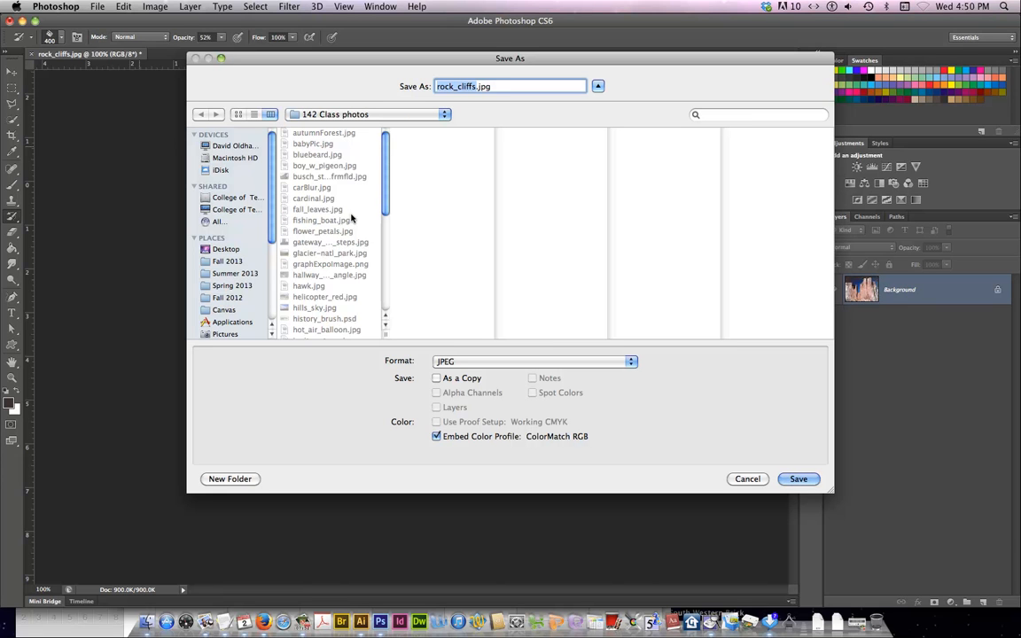
pyautogui.click(410, 119)
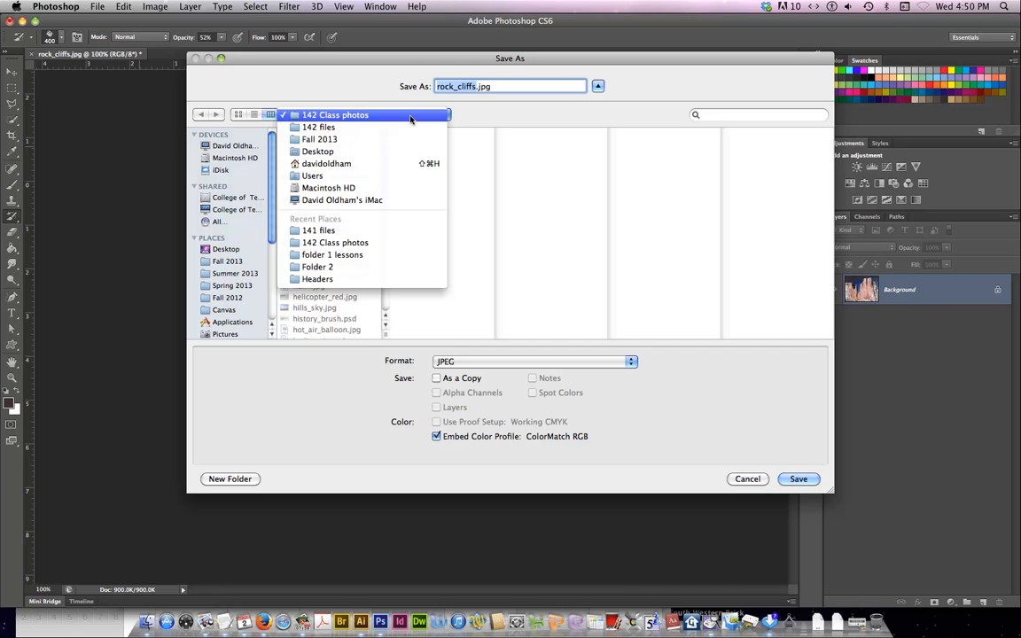
pyautogui.click(350, 129)
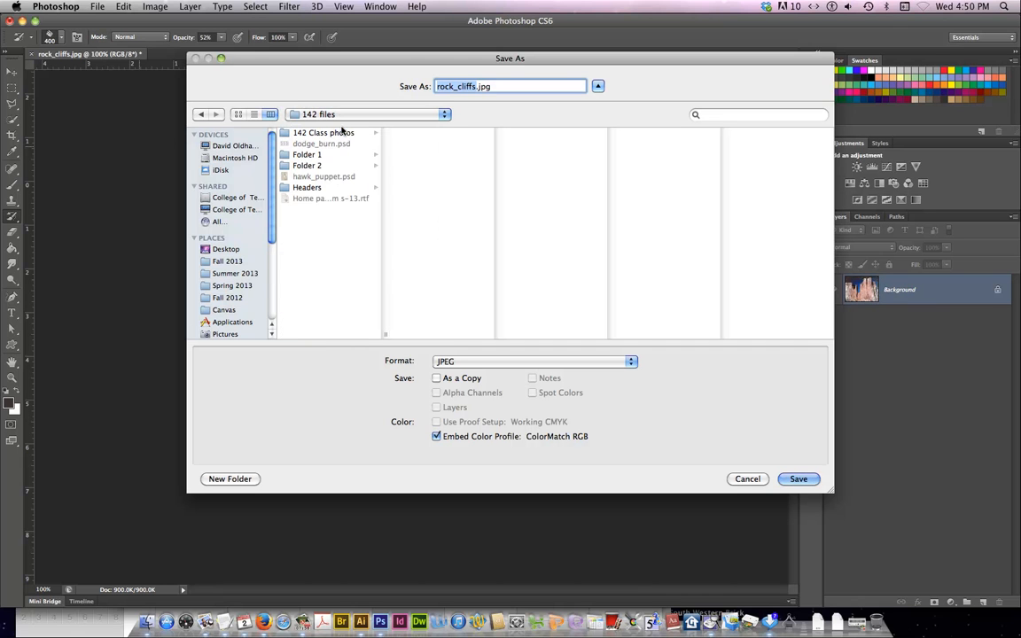
pyautogui.click(308, 167)
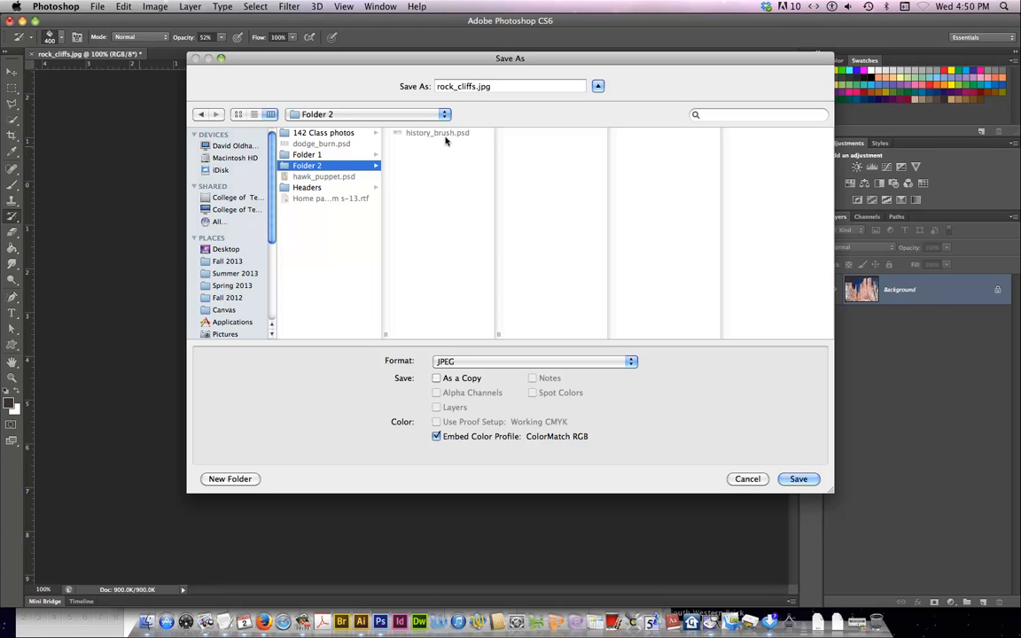
# Name the file history_brush_, choose the Photoshop format and save it
pyautogui.moveTo(476, 86); pyautogui.dragTo(423, 89)
pyautogui.write('history')
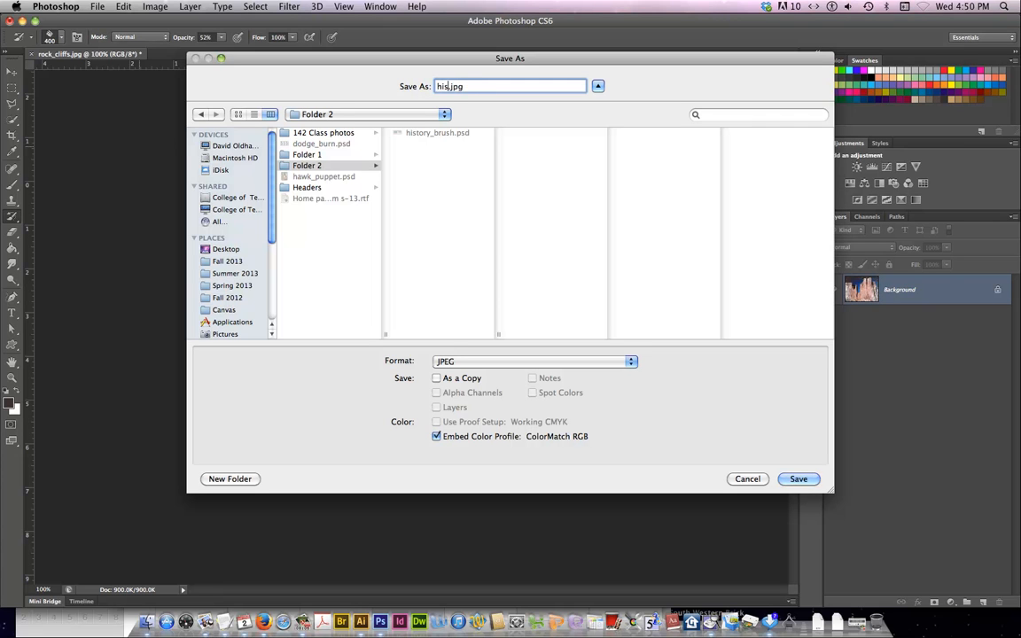
pyautogui.write('_brush_')
pyautogui.click(452, 360)
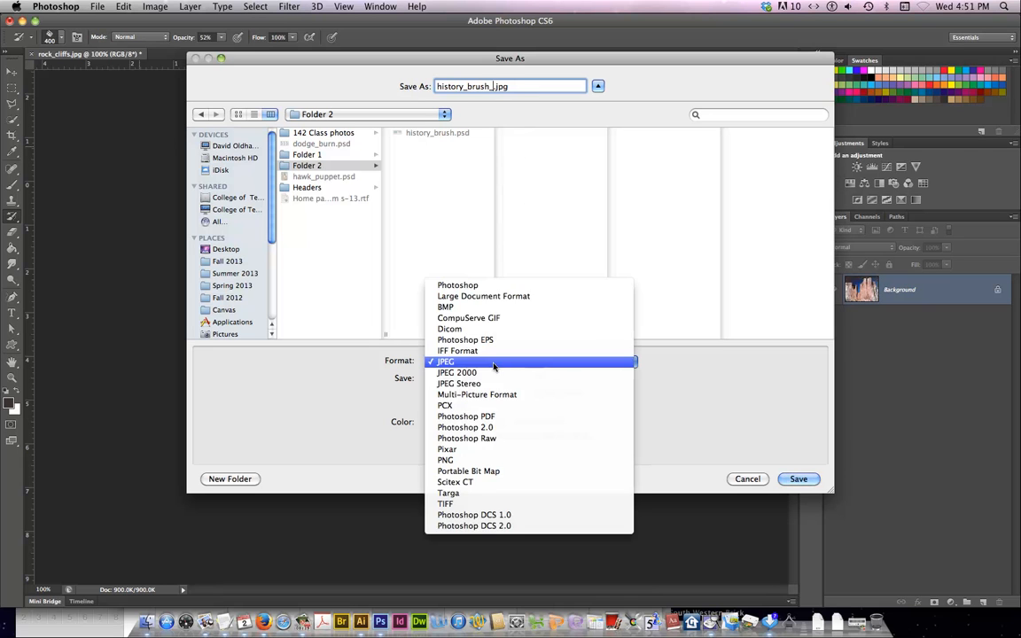
pyautogui.click(465, 287)
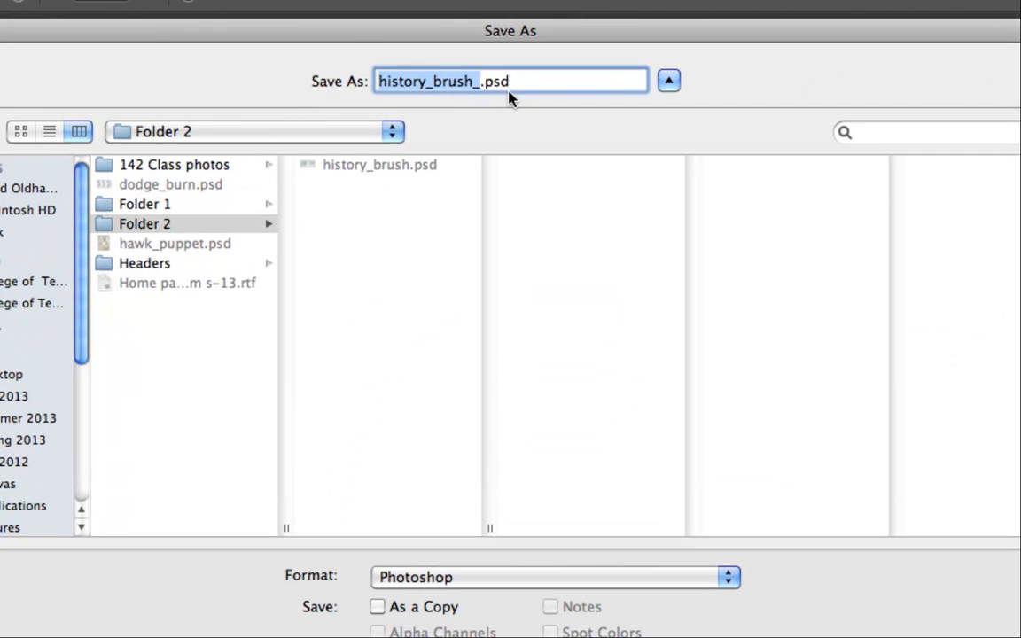
pyautogui.click(538, 498)
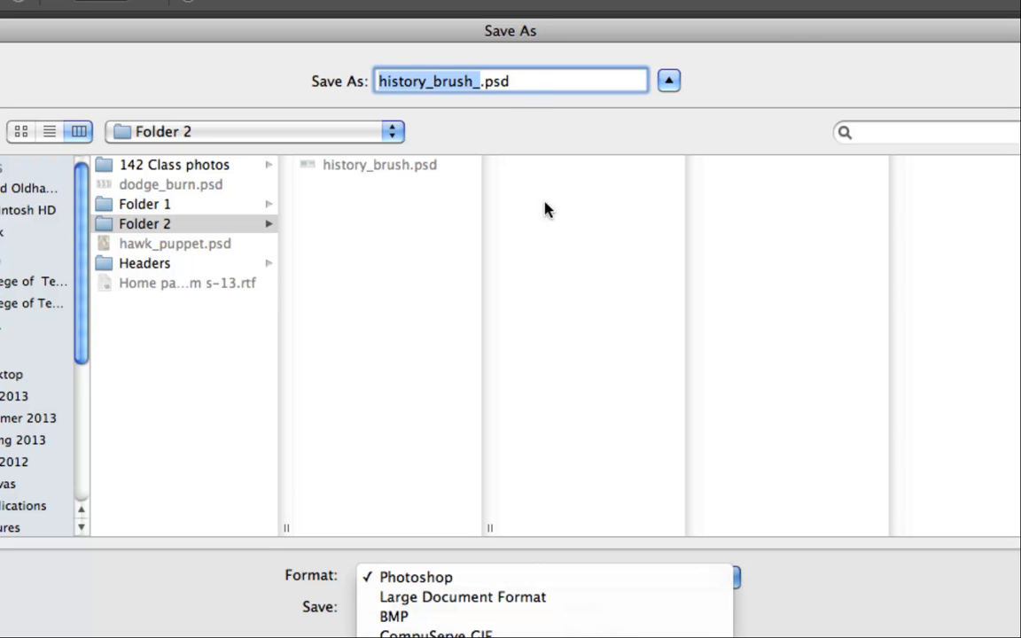
pyautogui.click(504, 96)
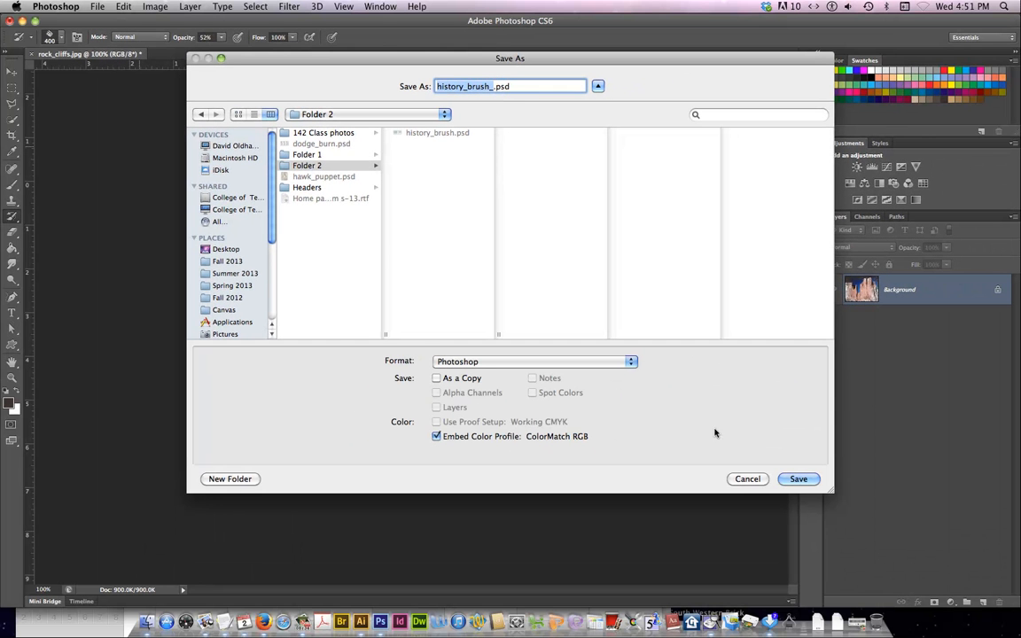
pyautogui.click(799, 479)
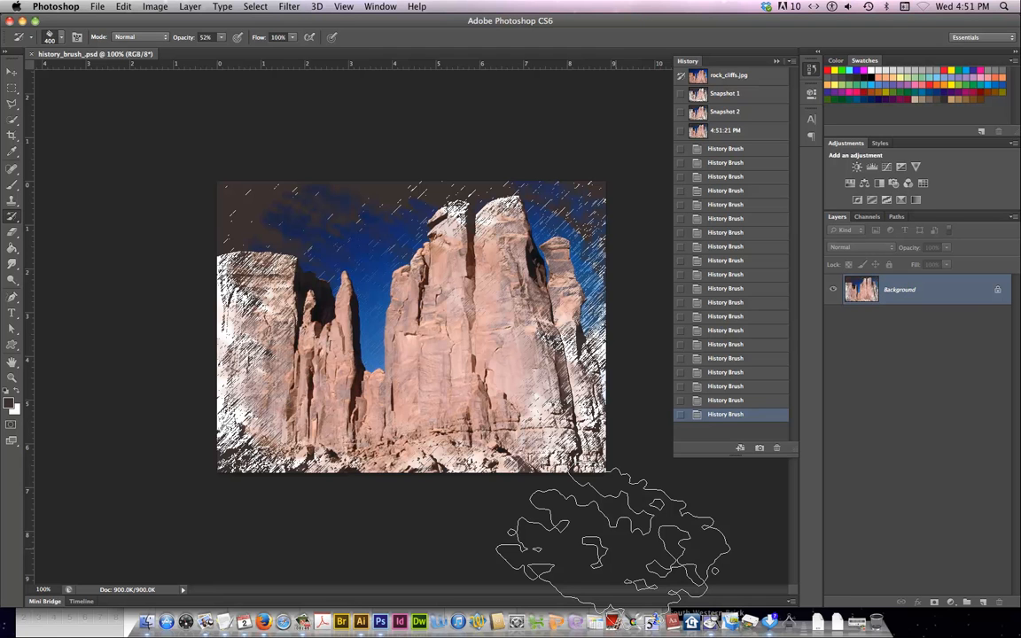
# Compare the original rock_cliffs.jpg state with Snapshot 1 and Snapshot 2, and try Snapshot 1 as the History Brush source before reverting to the original
pyautogui.press('super+minus')
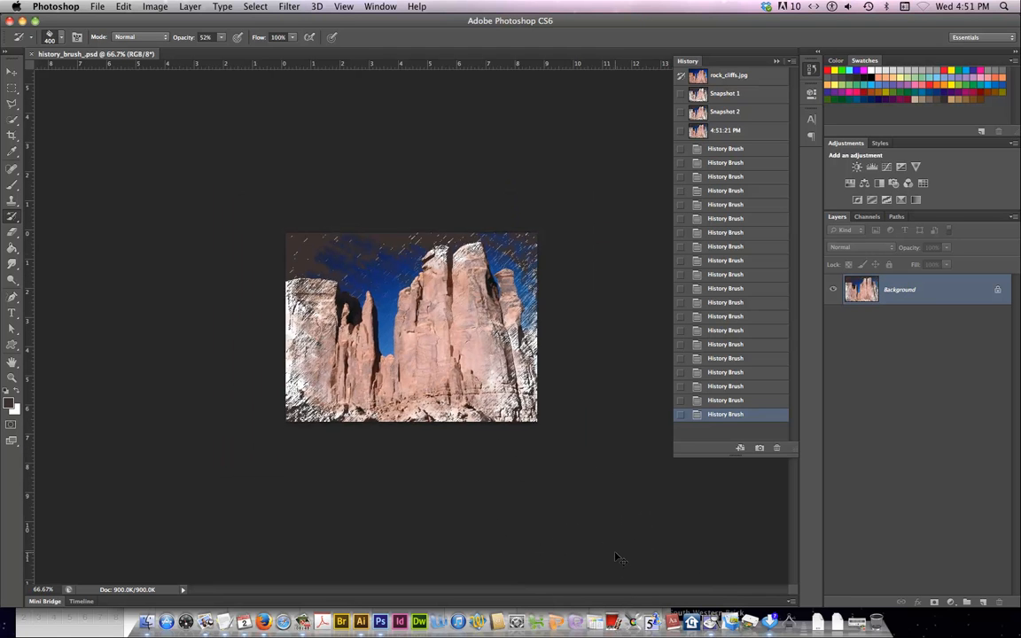
pyautogui.press('super+minus')
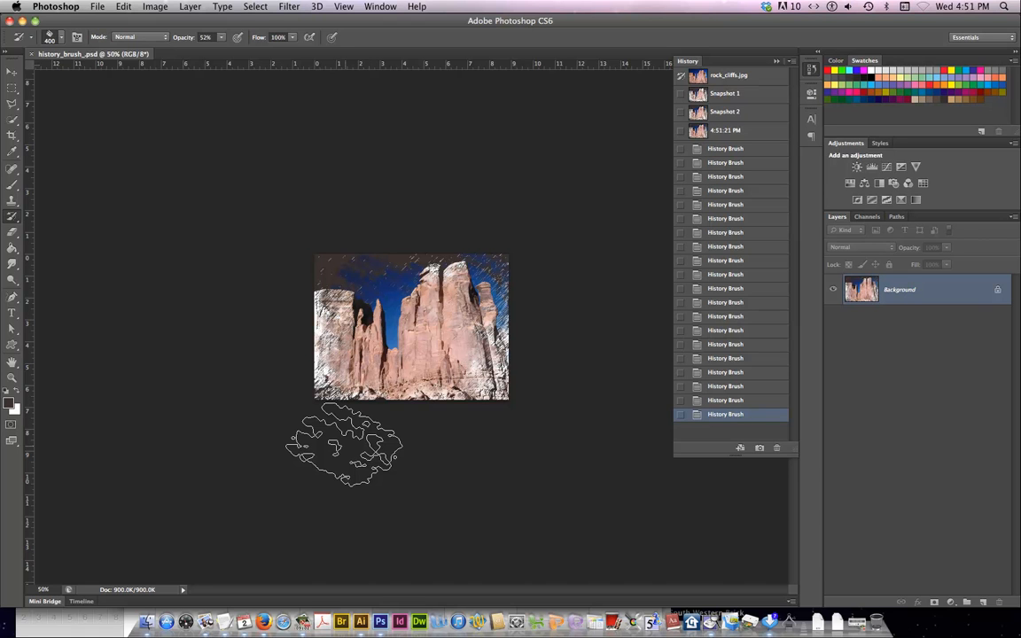
pyautogui.click(737, 79)
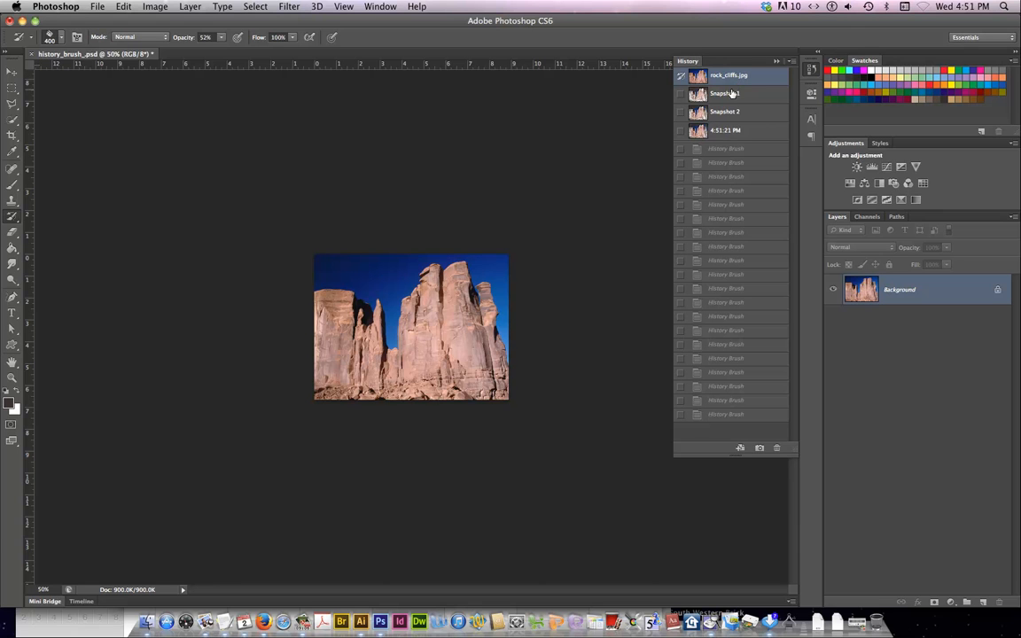
pyautogui.click(732, 94)
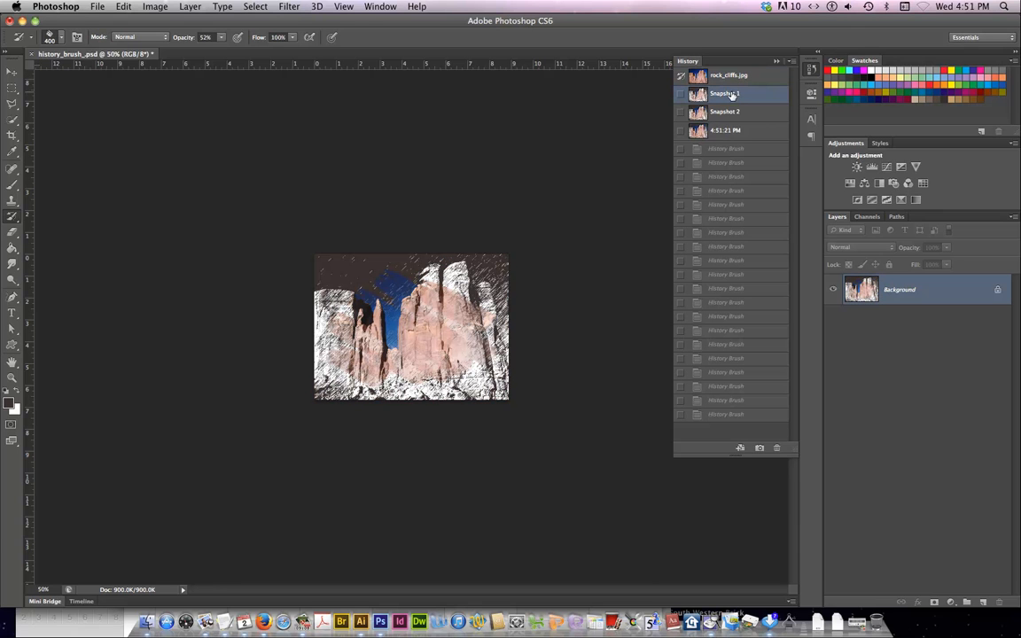
pyautogui.click(728, 112)
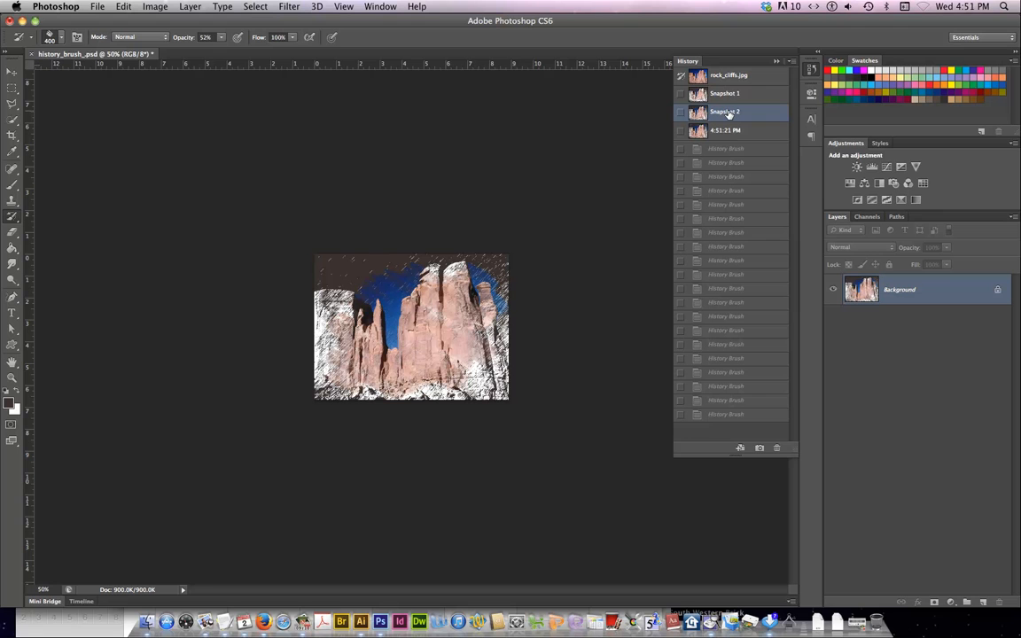
pyautogui.click(728, 94)
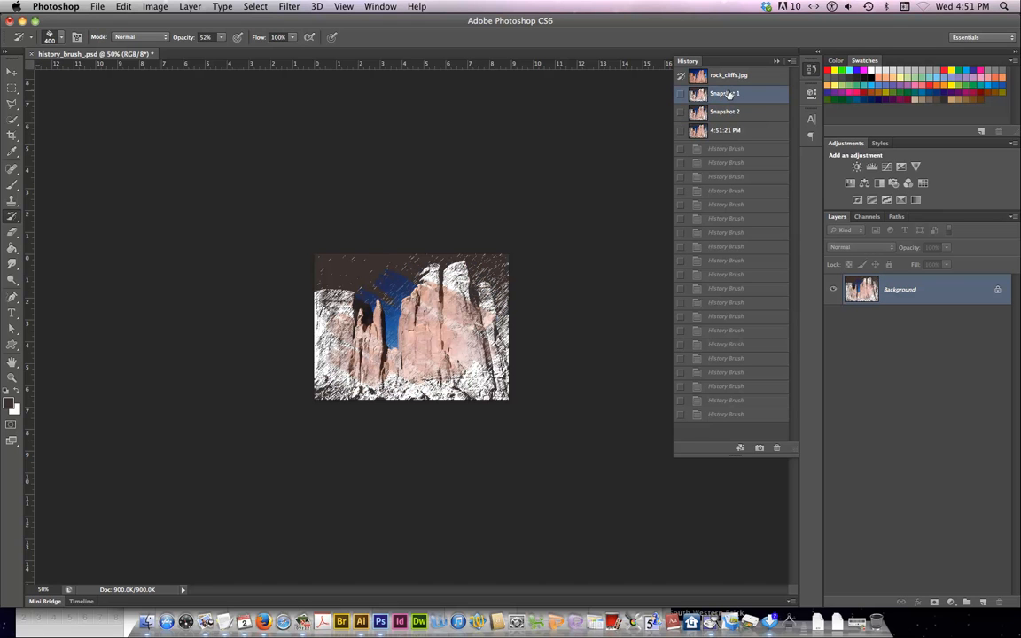
pyautogui.click(681, 96)
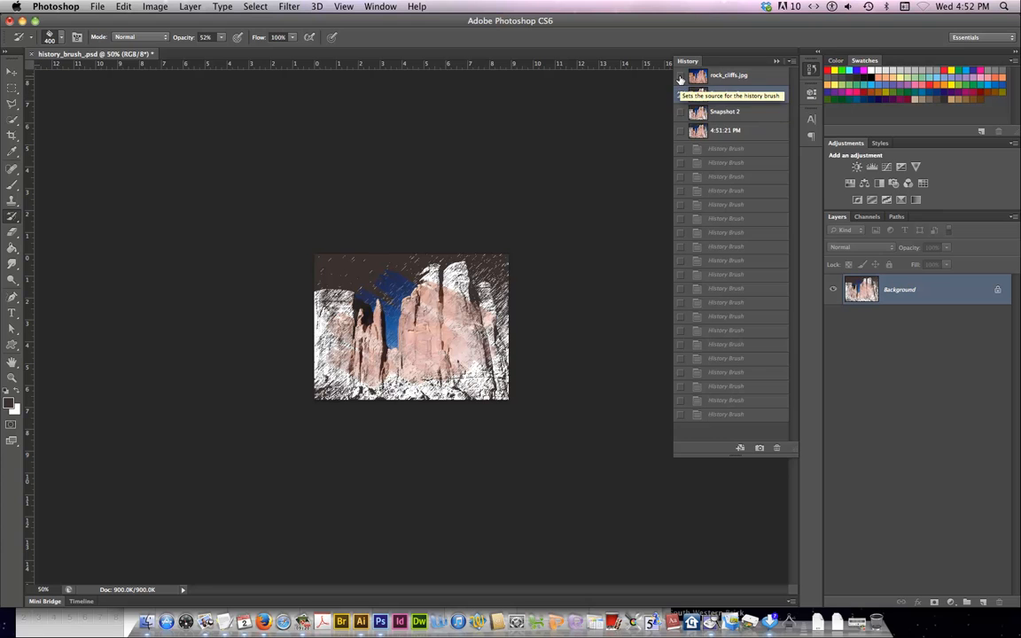
pyautogui.click(681, 76)
# Create a new document from Snapshot 1 and compare it with history_brush_.psd
pyautogui.click(792, 61)
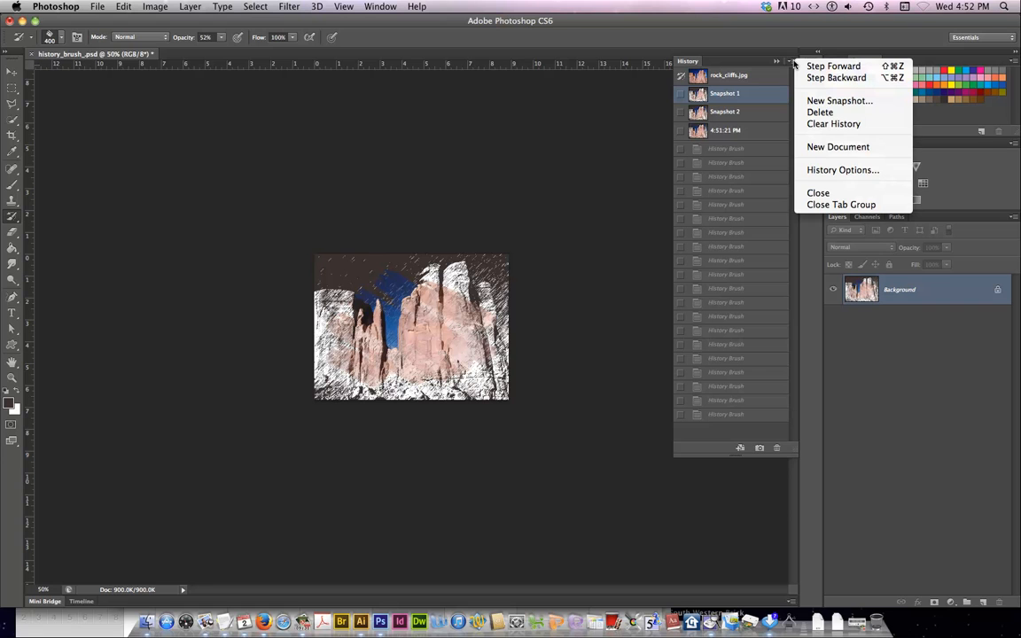
pyautogui.click(816, 148)
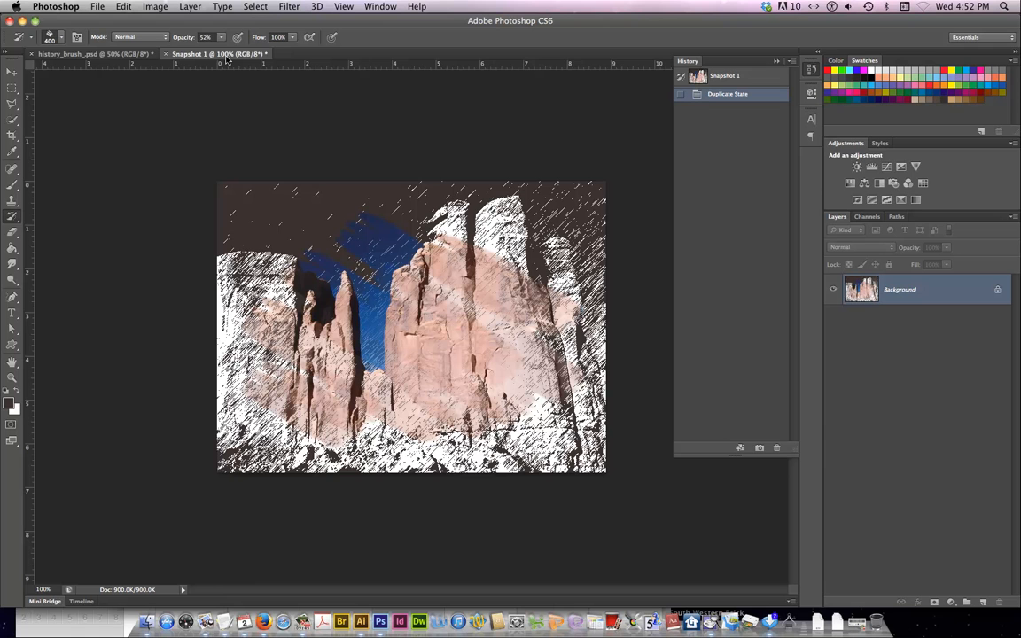
pyautogui.click(133, 55)
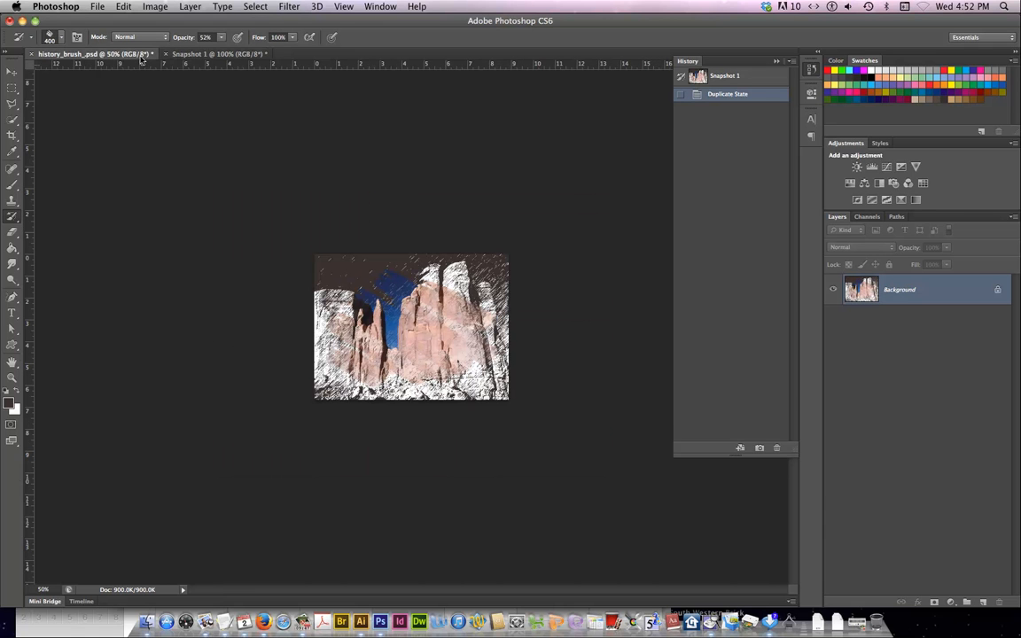
pyautogui.click(191, 55)
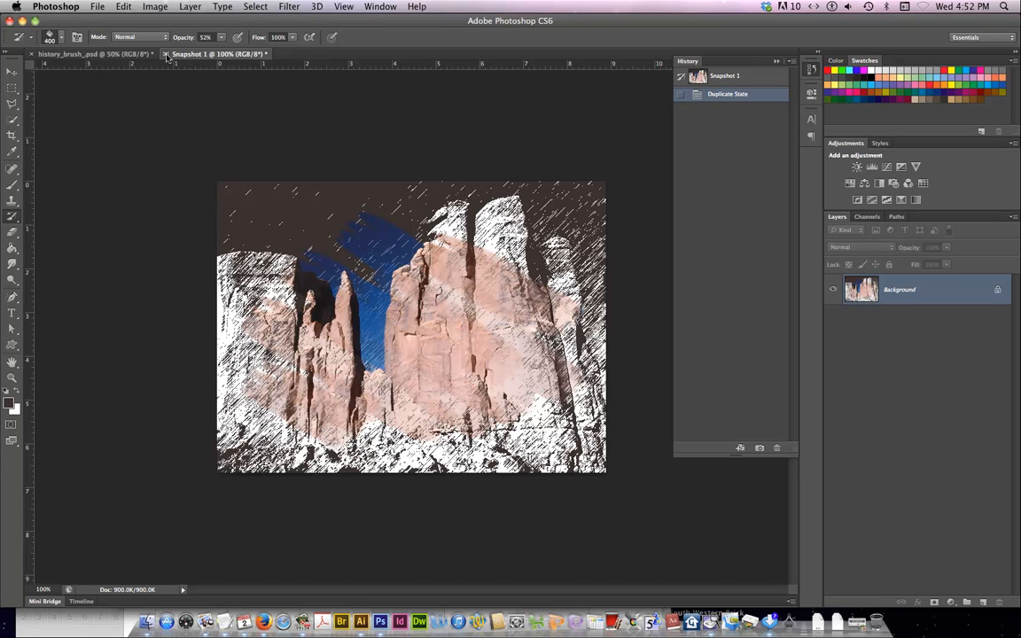
# Close the Snapshot 1 document without saving and return history_brush_.psd to the 4:51:21 PM snapshot
pyautogui.click(166, 55)
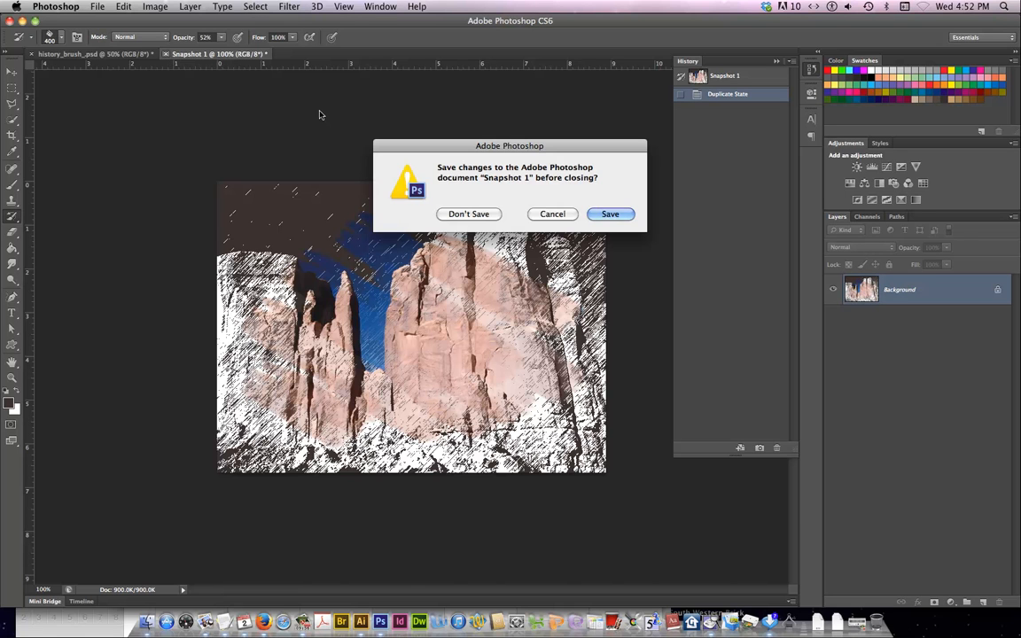
pyautogui.click(468, 213)
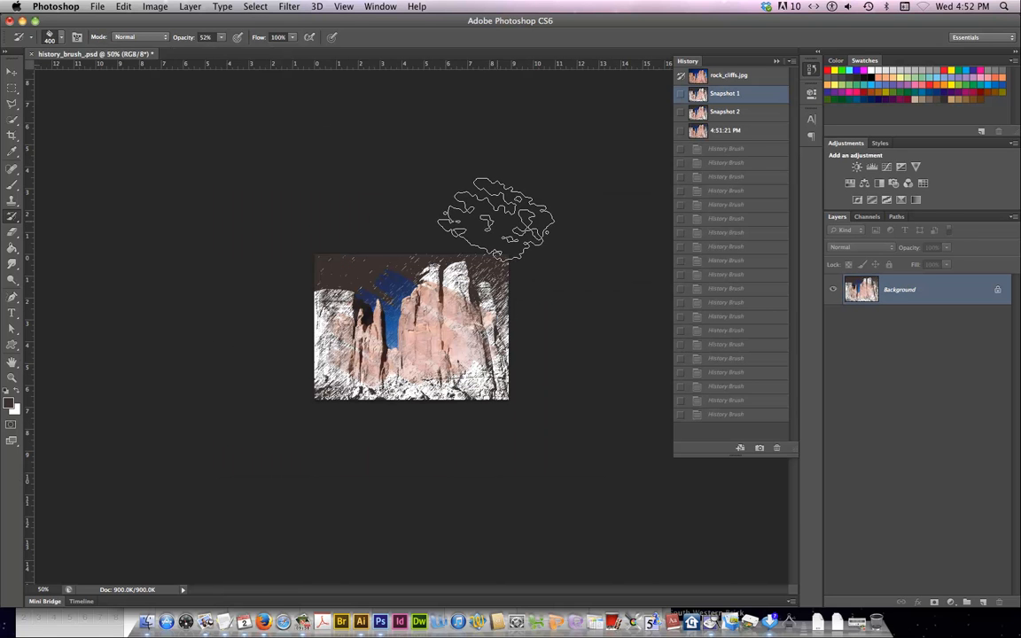
pyautogui.click(720, 131)
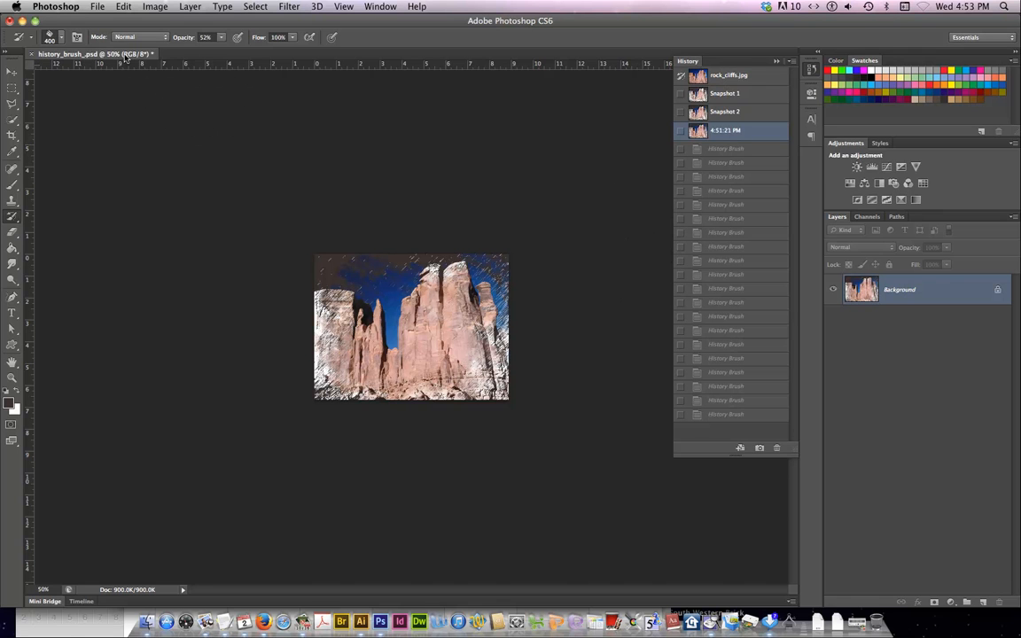
# Reopen the recent file rock_cliffs.jpg, copy its entire canvas, and paste it into history_brush_.psd as a new layer, closing the source file
pyautogui.click(97, 7)
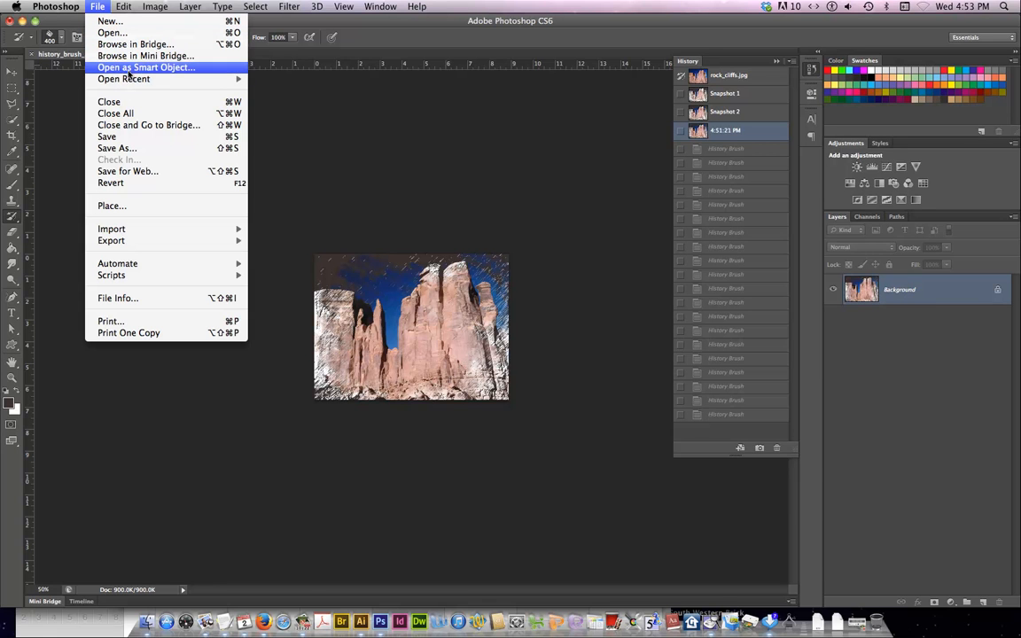
pyautogui.moveTo(120, 79)
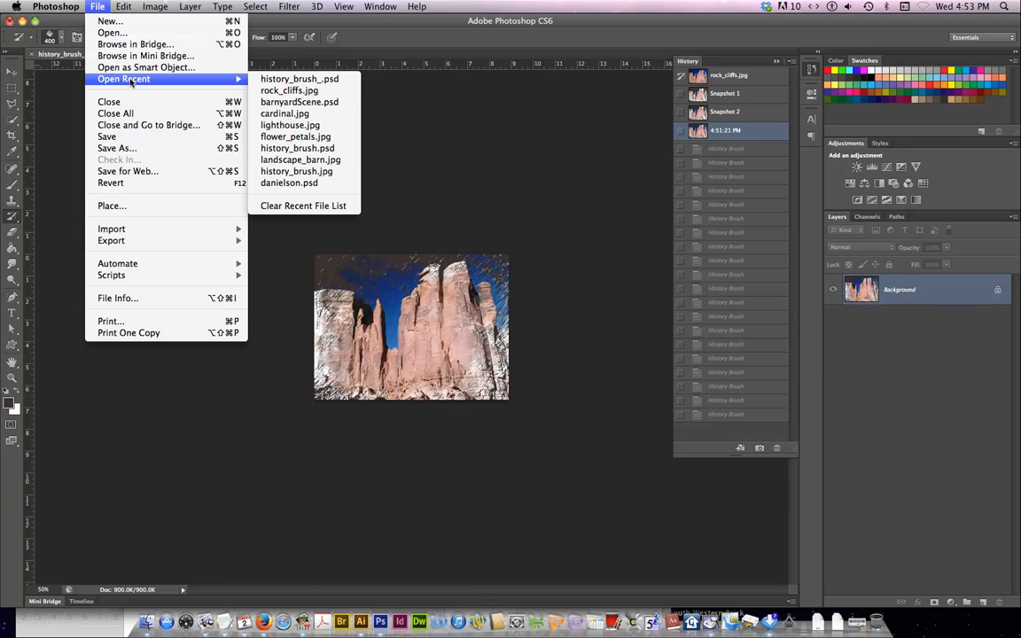
pyautogui.click(271, 91)
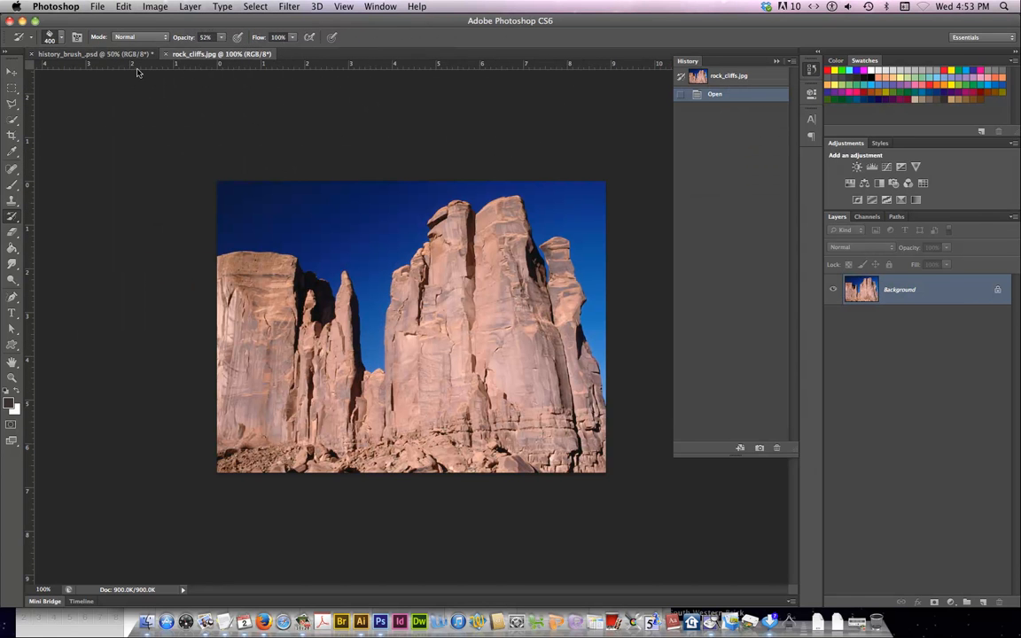
pyautogui.click(11, 71)
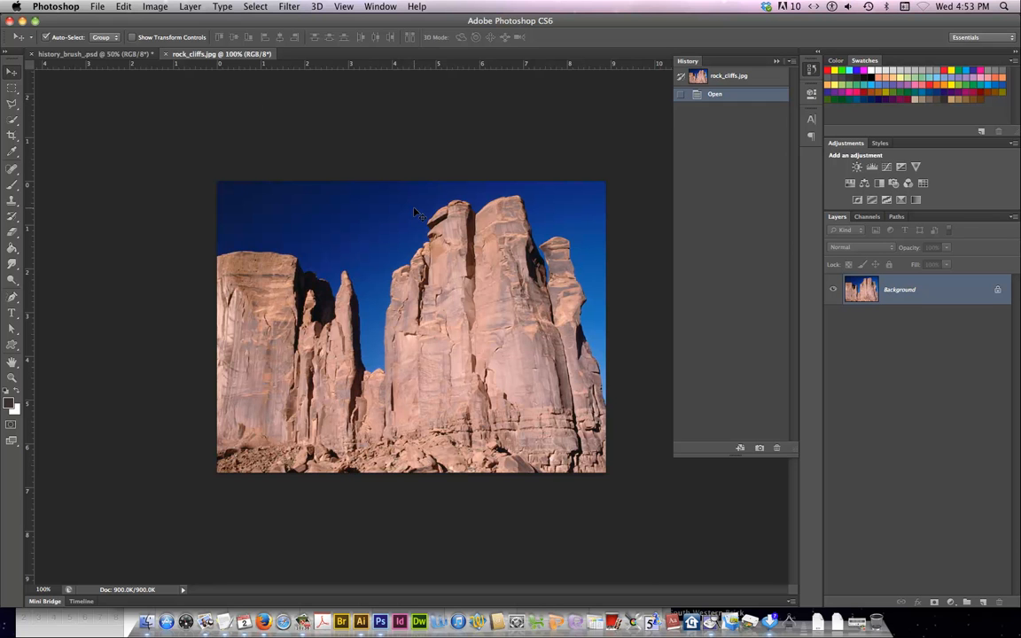
pyautogui.hotkey('ctrl', 'a')
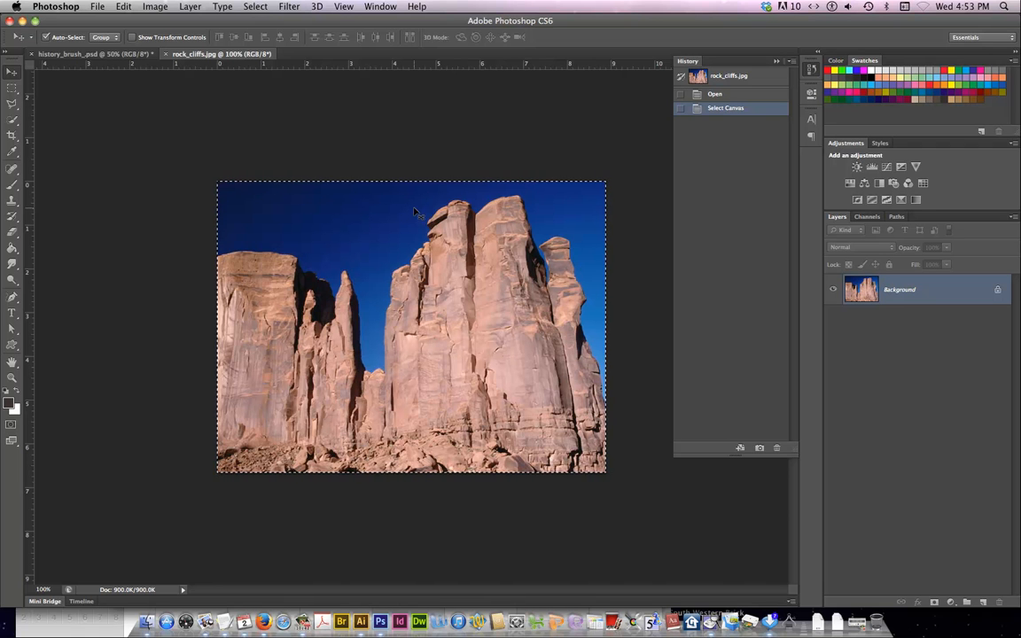
pyautogui.hotkey('ctrl', 'w')
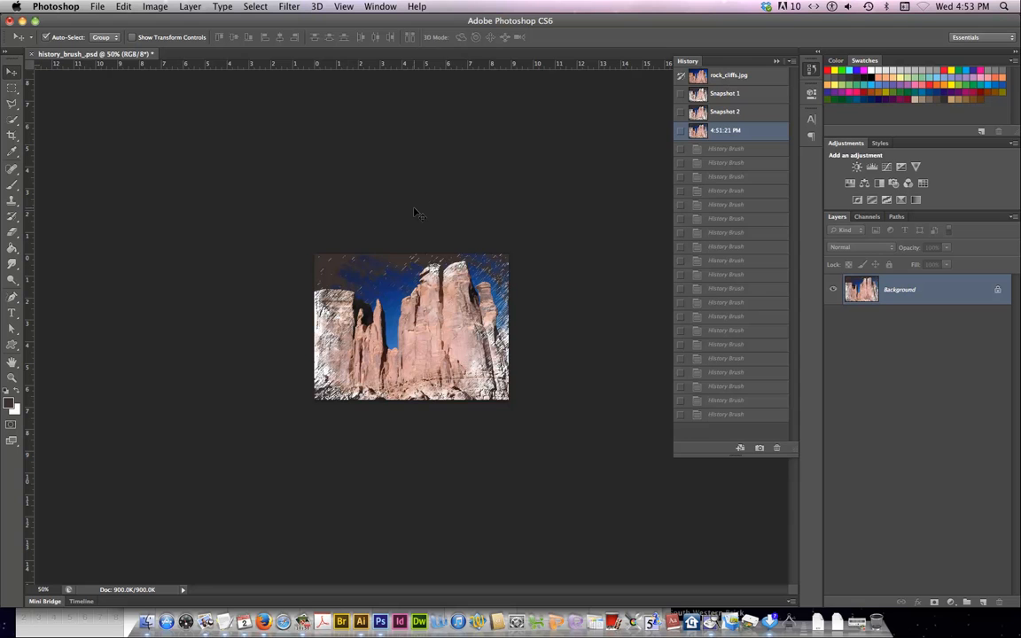
pyautogui.press('super+v')
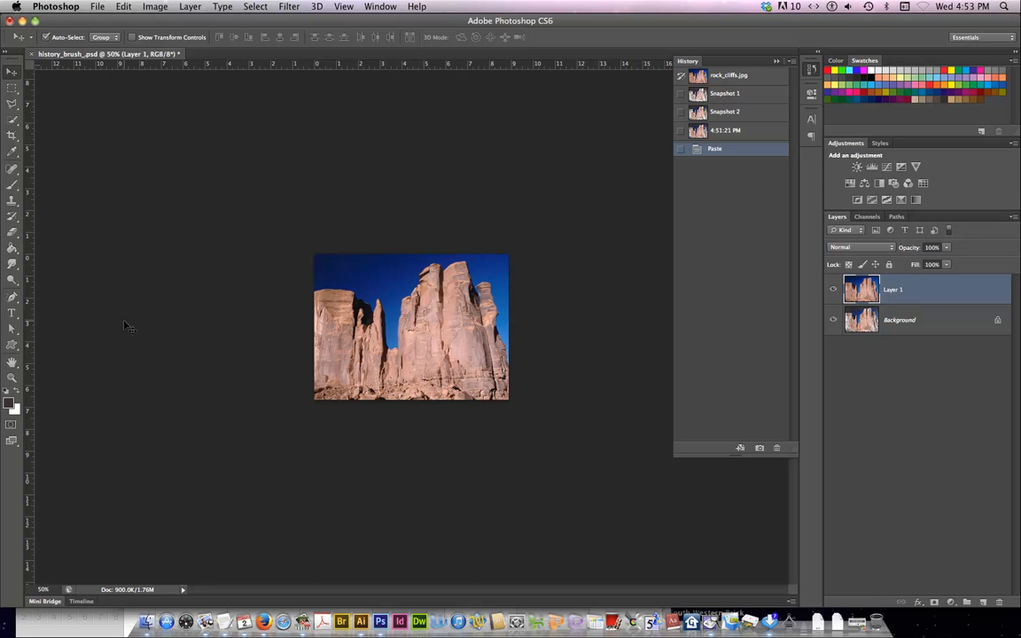
# Extend the canvas with the Crop tool, adding narrow margins above, below and right of the image and space for a second copy on its left
pyautogui.click(12, 135)
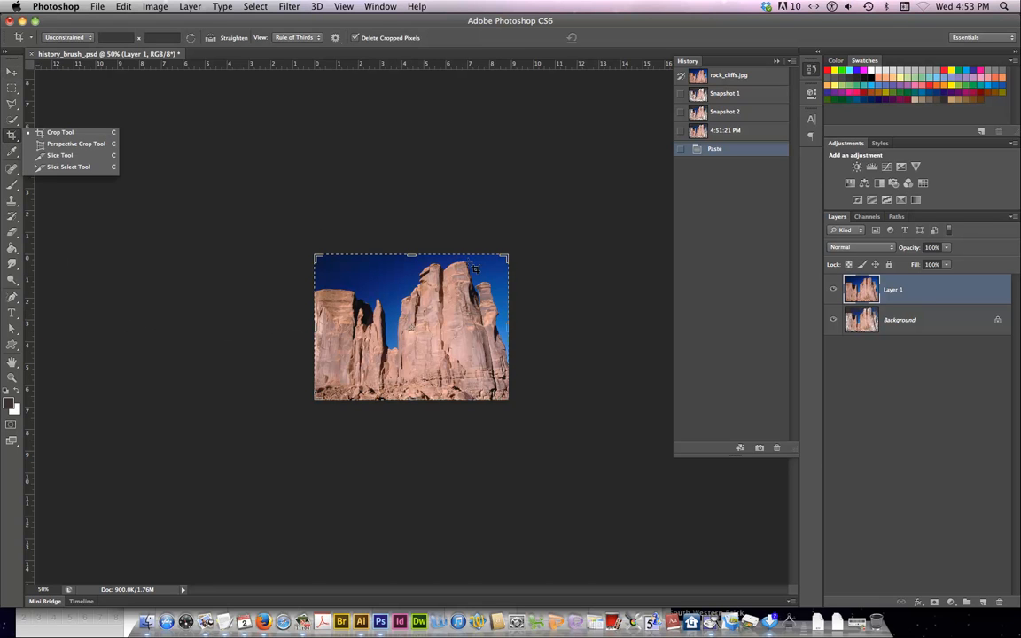
pyautogui.click(512, 259)
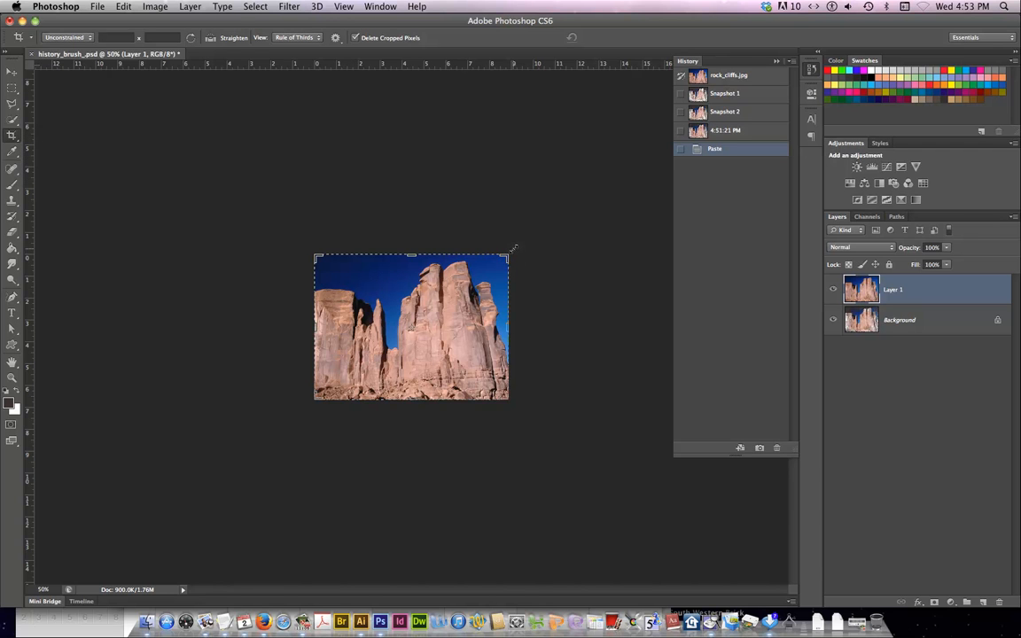
pyautogui.moveTo(510, 253); pyautogui.dragTo(516, 244)
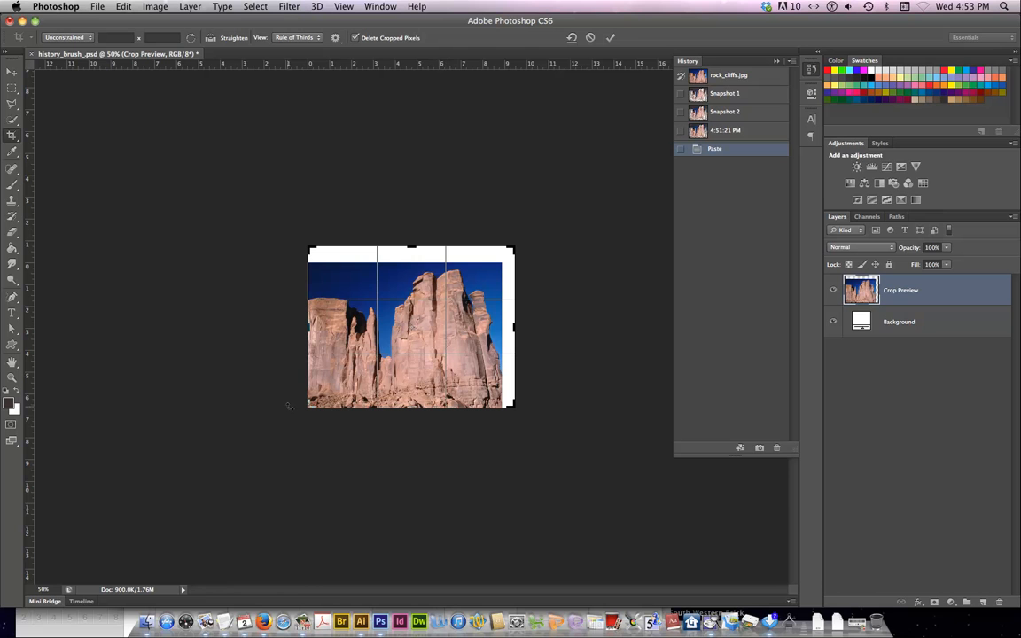
pyautogui.moveTo(309, 404); pyautogui.dragTo(209, 413)
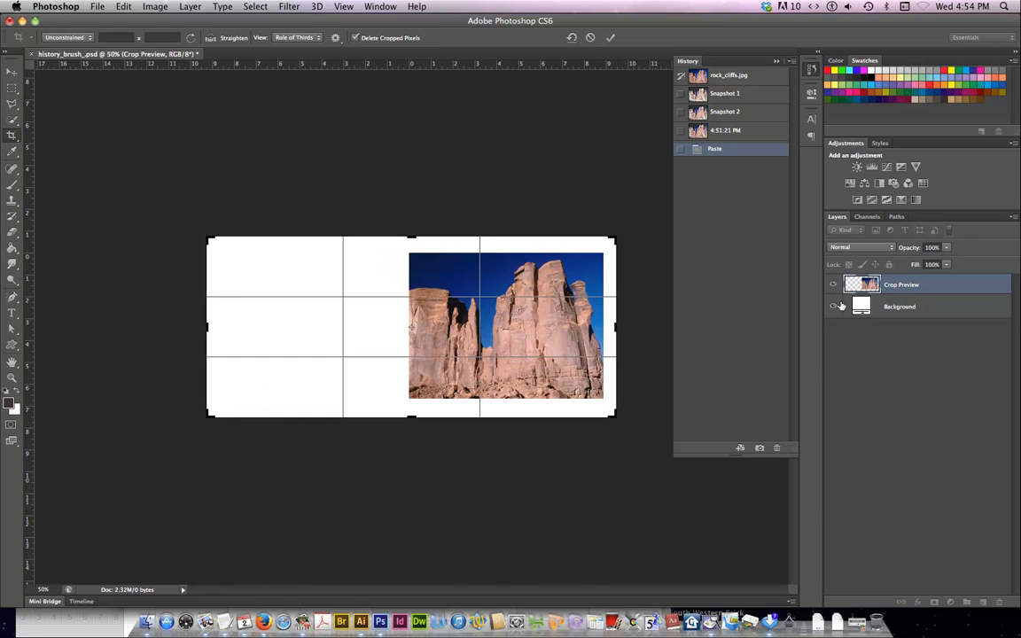
pyautogui.click(610, 37)
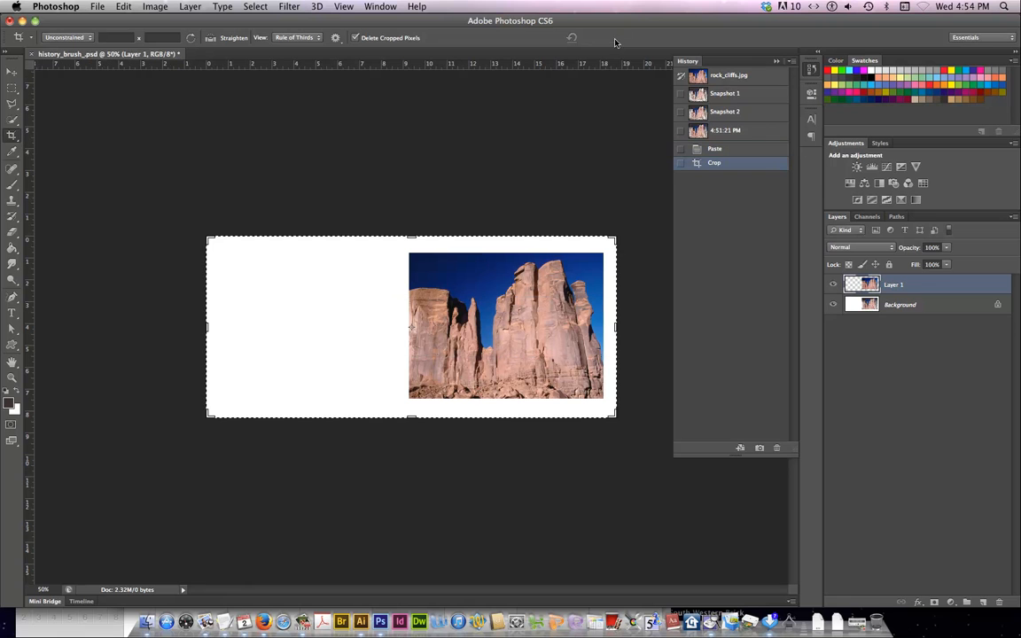
# Move Layer 1 into the empty area left of the painted image, then crop the canvas outward to add a matching white margin beside it
pyautogui.click(11, 70)
pyautogui.moveTo(475, 325); pyautogui.dragTo(316, 351)
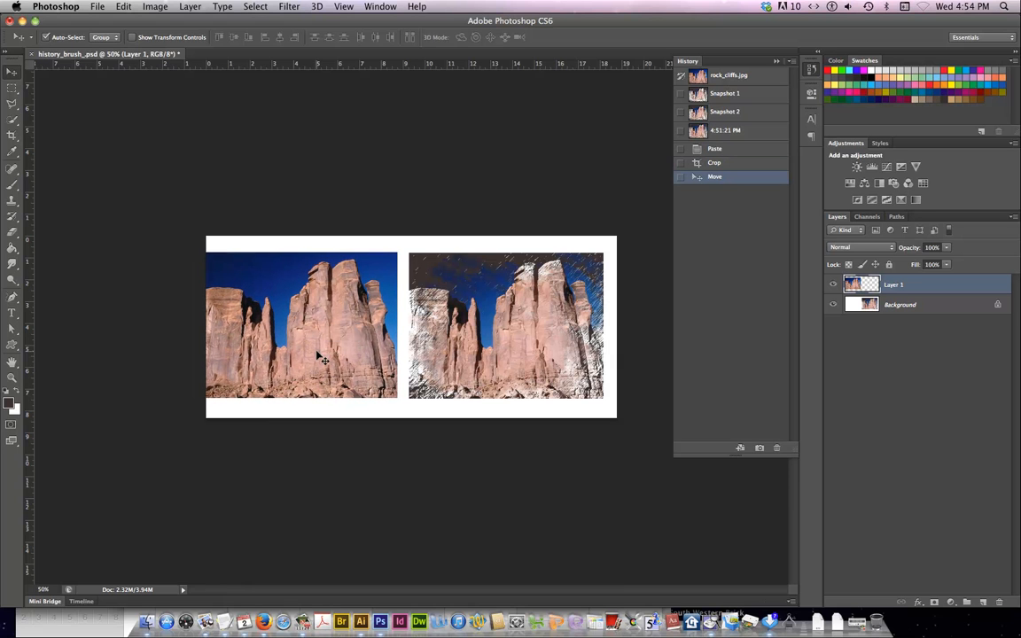
pyautogui.press('c')
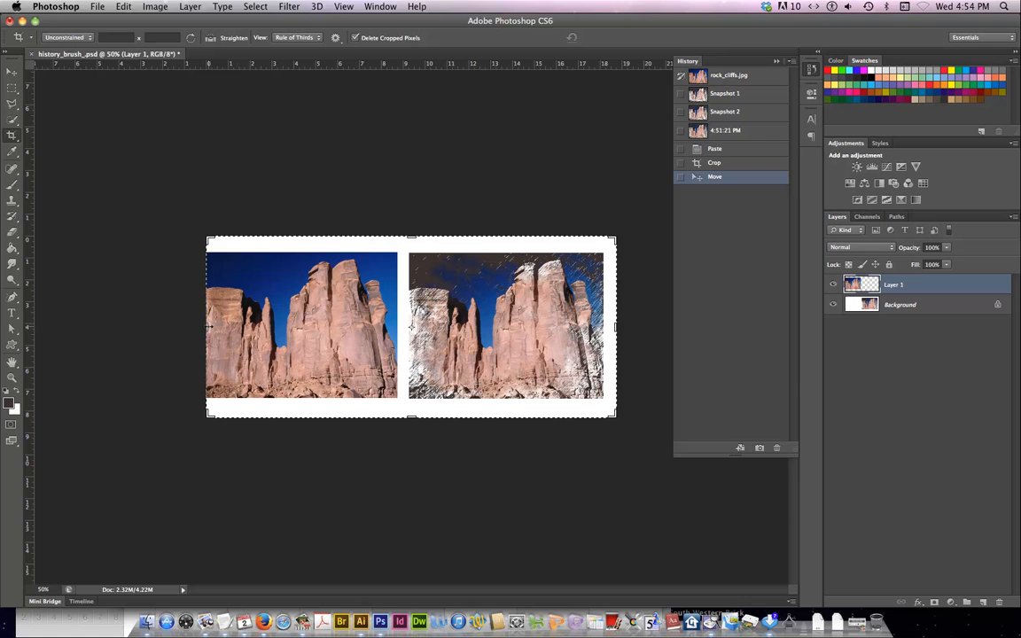
pyautogui.moveTo(206, 326); pyautogui.dragTo(200, 327)
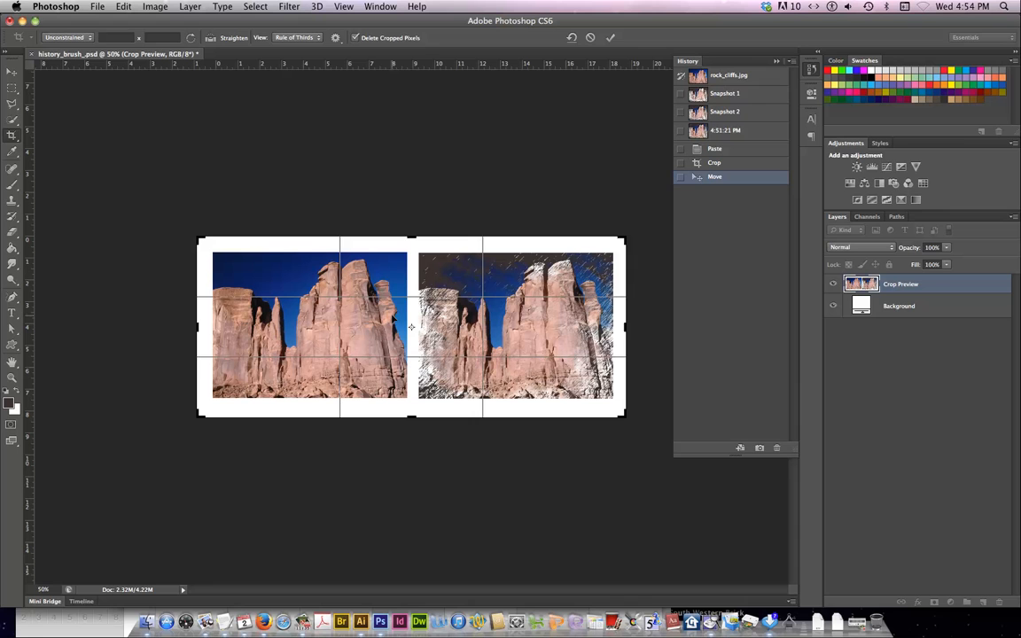
pyautogui.click(610, 37)
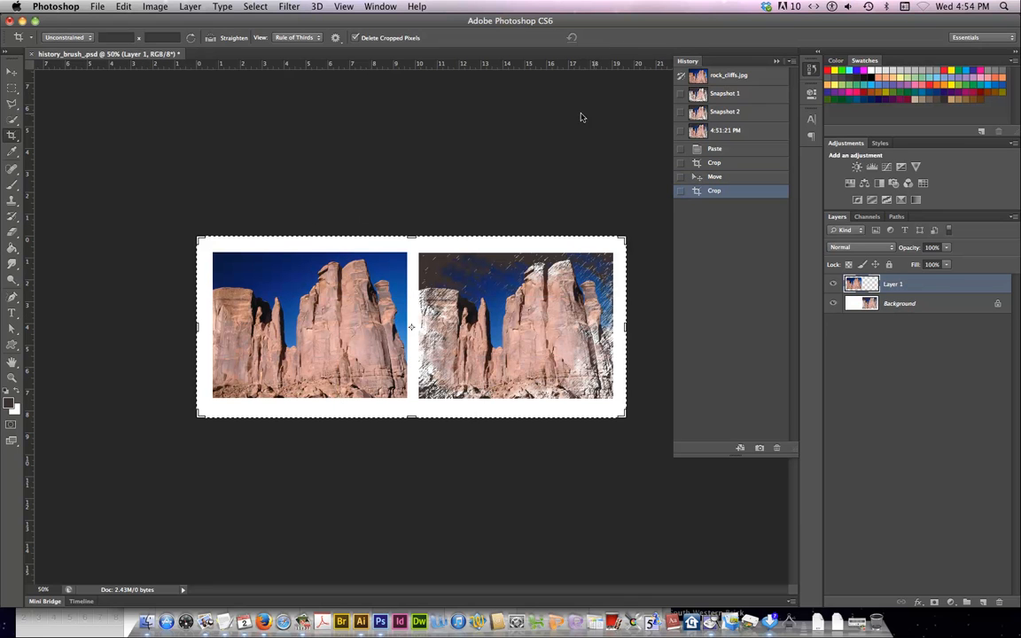
pyautogui.click(11, 71)
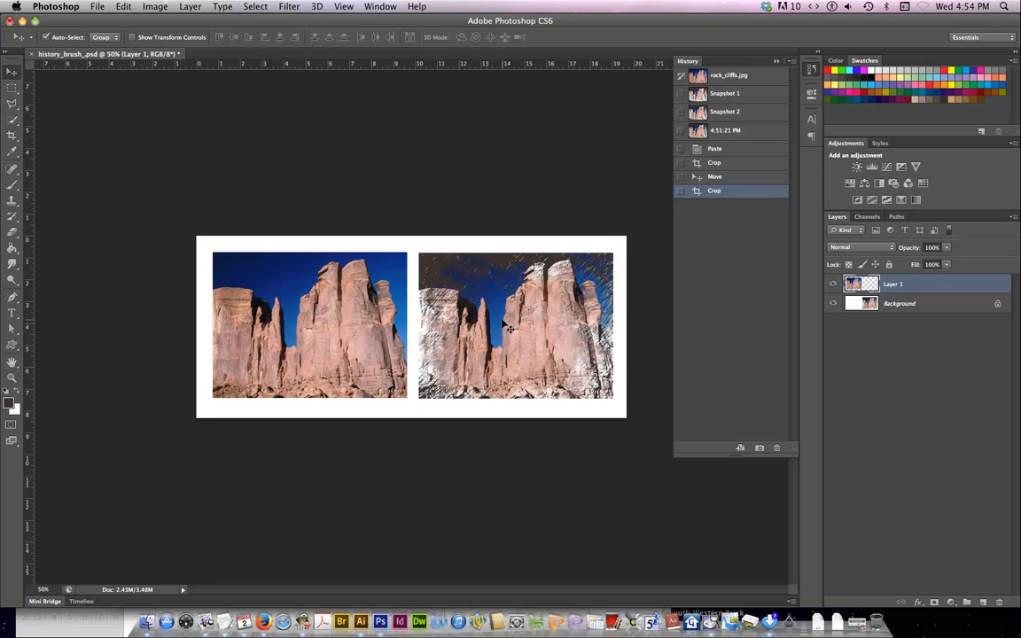